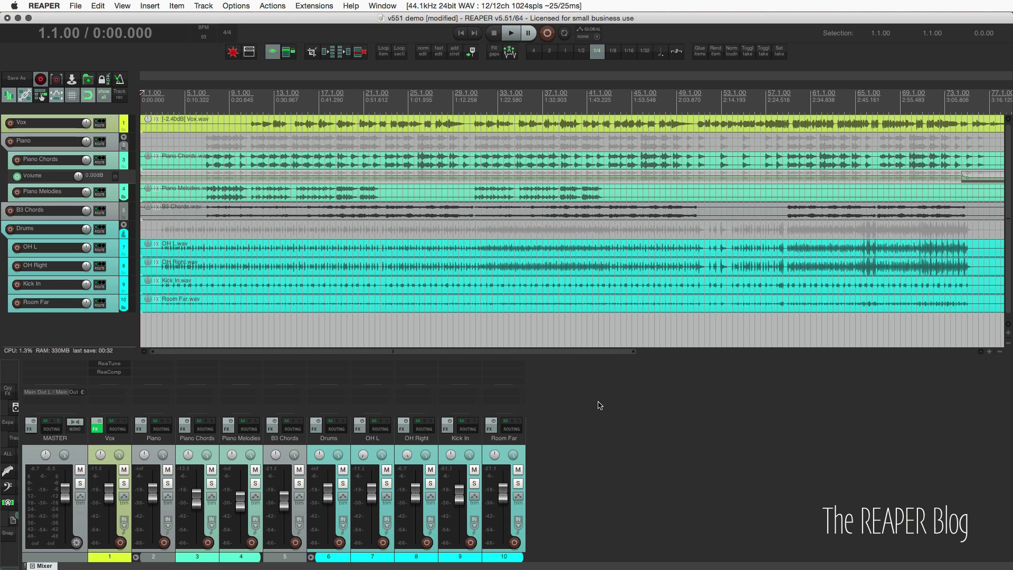
Open the control surface preferences and OK the first web browser interface's settings unchanged
key(super+comma)
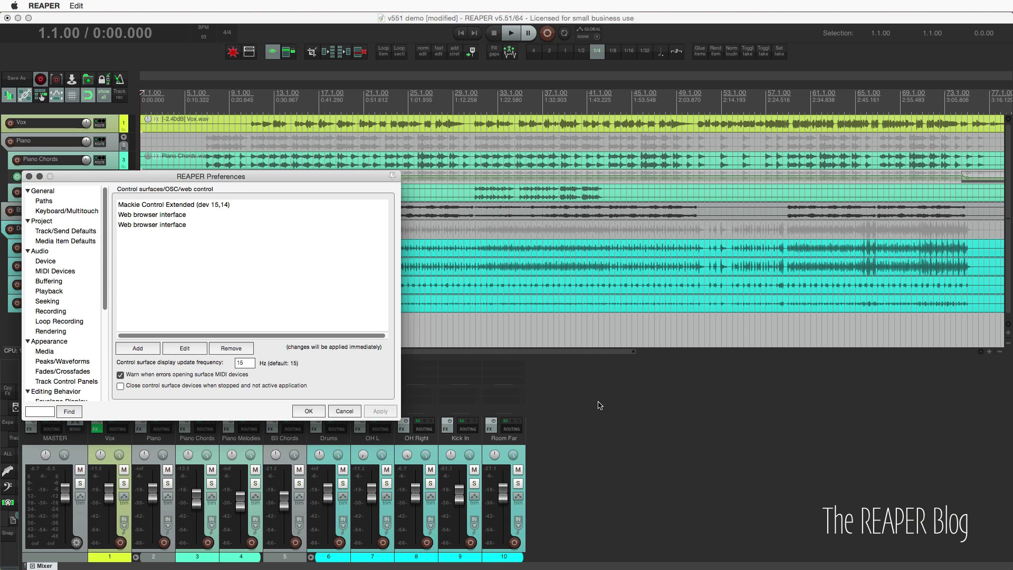
drag(347, 182, 529, 206)
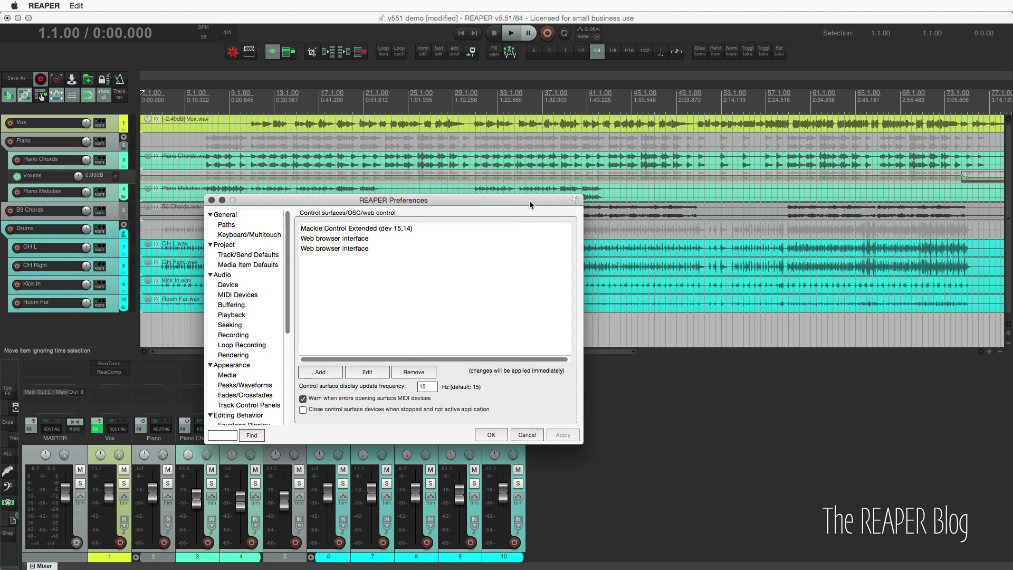
click(380, 249)
double_click(379, 239)
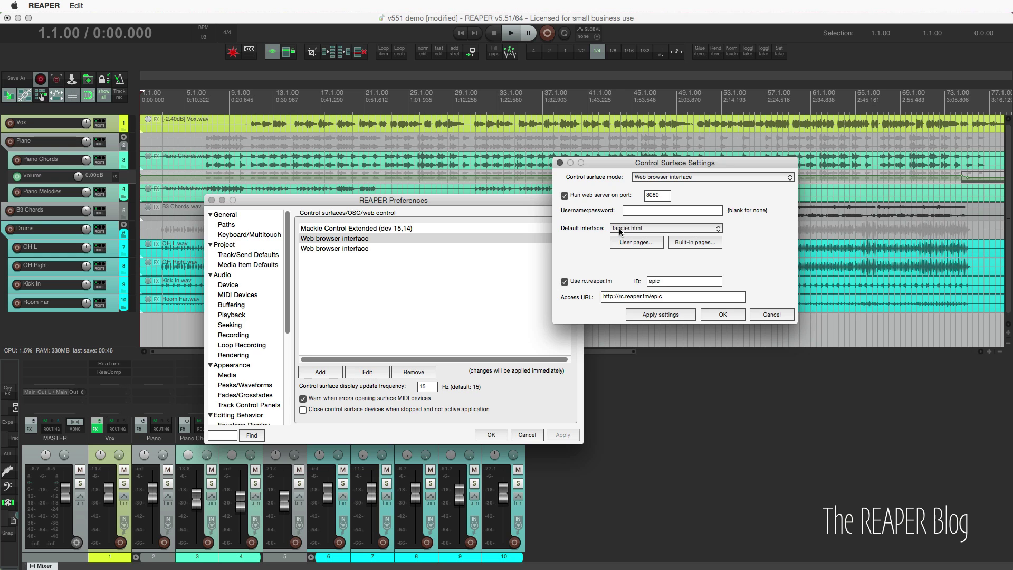
click(721, 314)
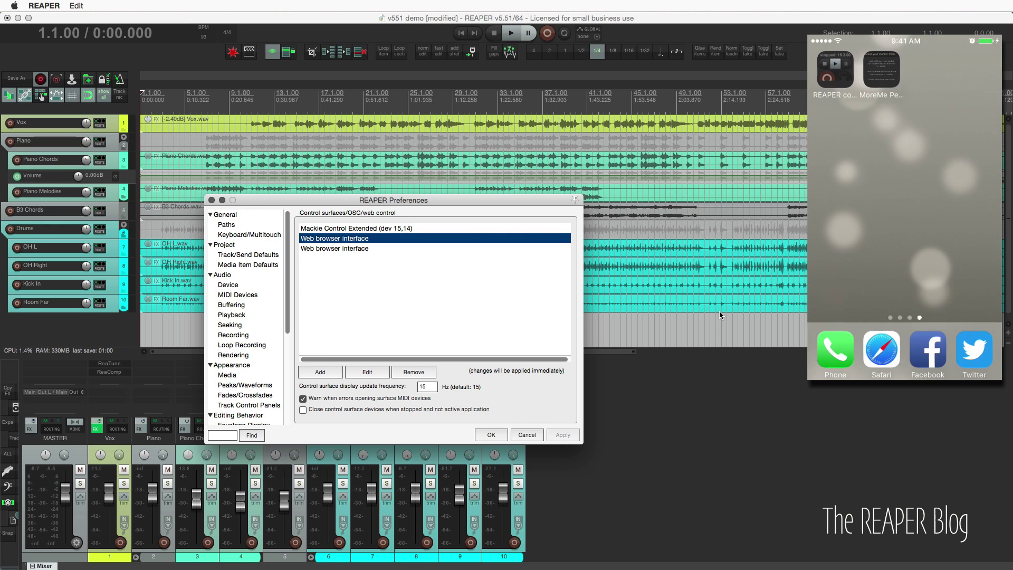
Inspect the second web interface: port 8082, more_me.html default page, and the rc.reaper.fm address
double_click(340, 248)
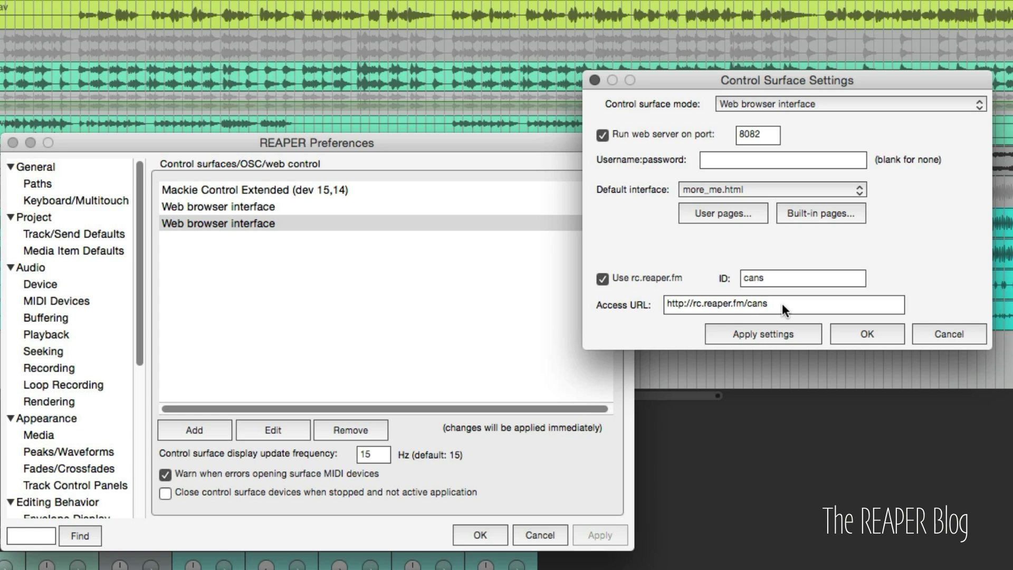
drag(782, 302, 681, 310)
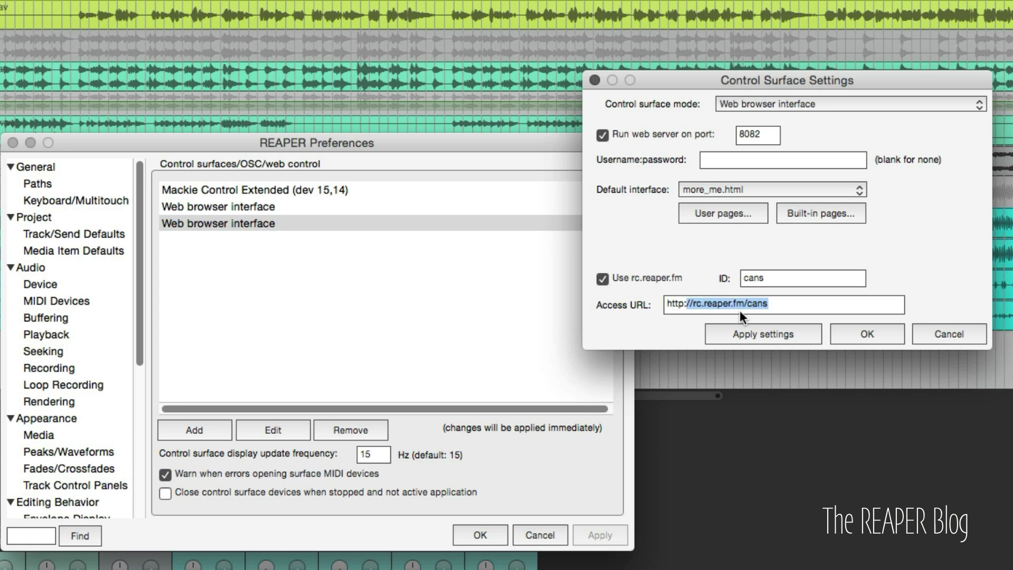
click(810, 302)
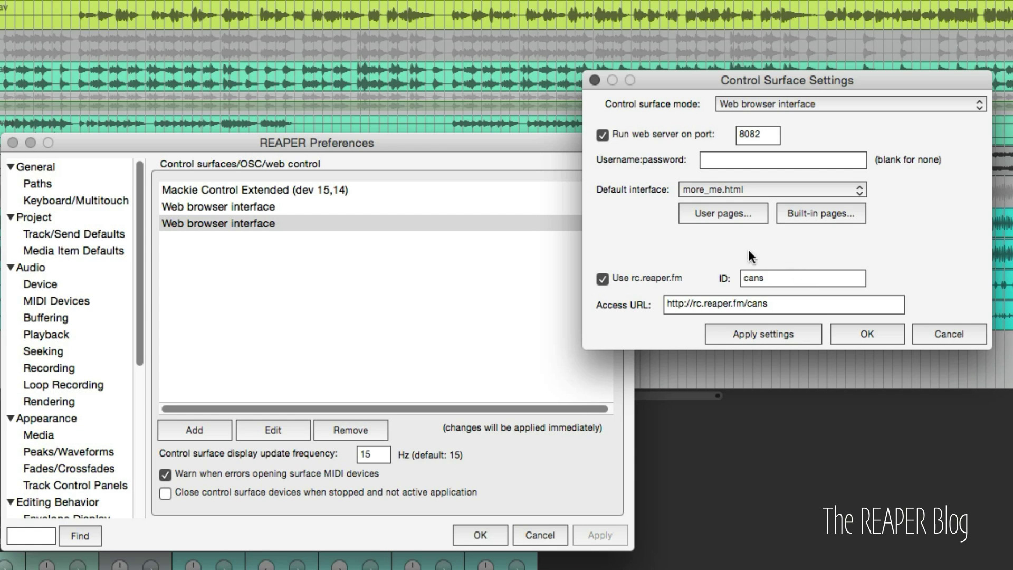
click(706, 187)
click(706, 189)
click(765, 135)
double_click(755, 278)
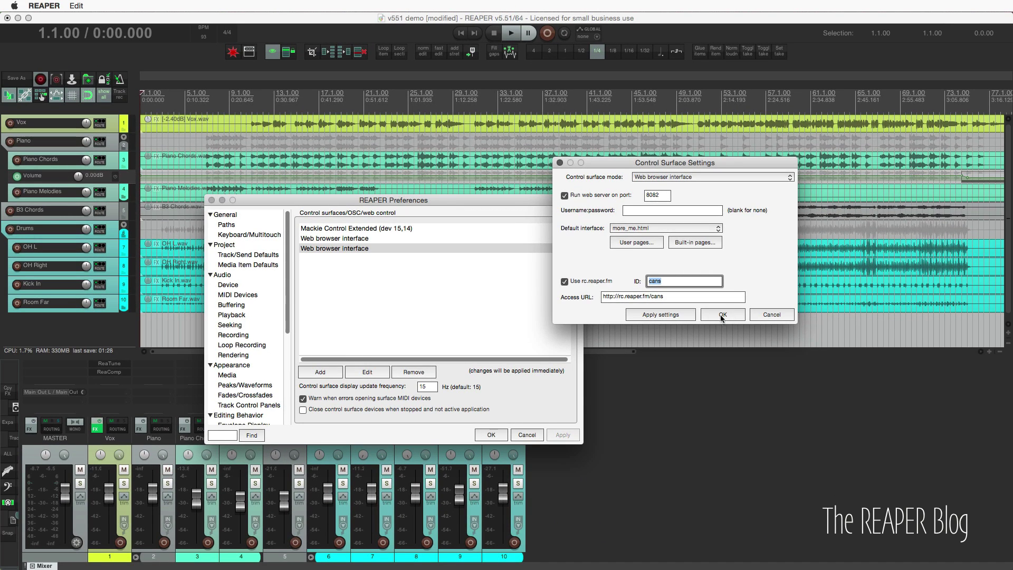
OK the web interface settings dialog to return to the control surface list
click(765, 320)
click(508, 331)
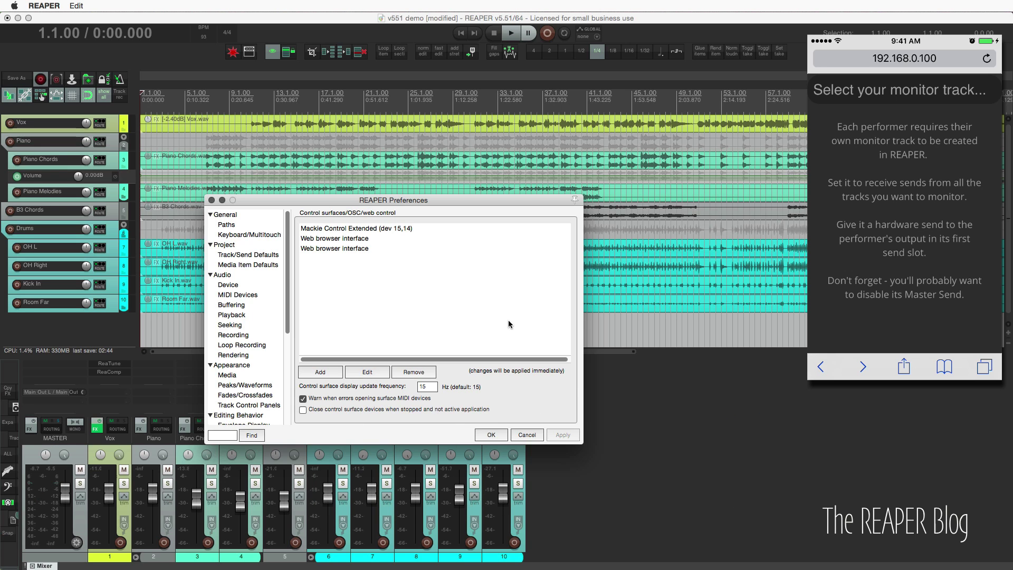
OK the REAPER Preferences window to get back to the tracks and mixer
click(490, 435)
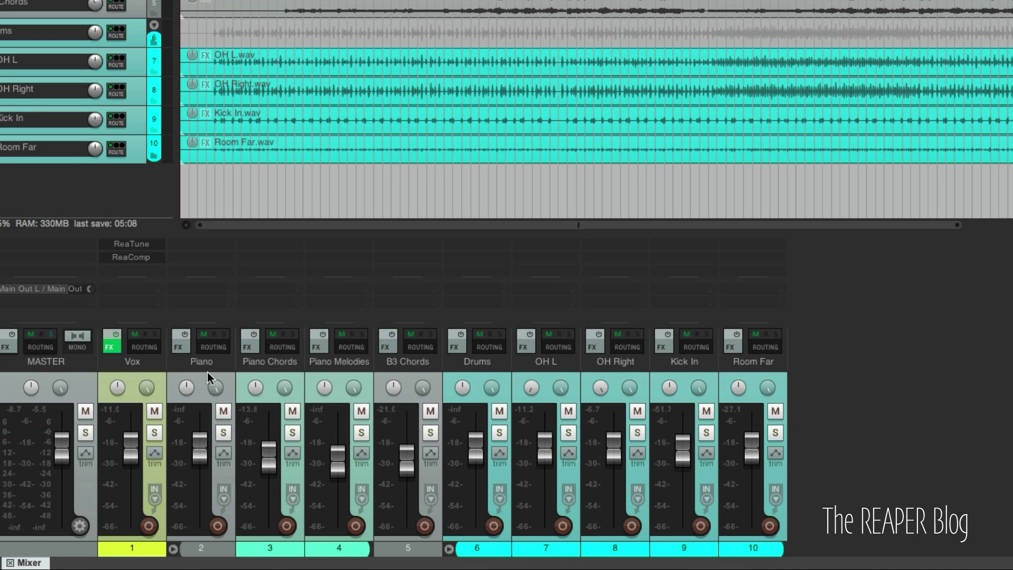
Select the Vox mixer strip, then add Piano, B3 Chords and Drums to the selection
click(137, 378)
ctrl+click(207, 373)
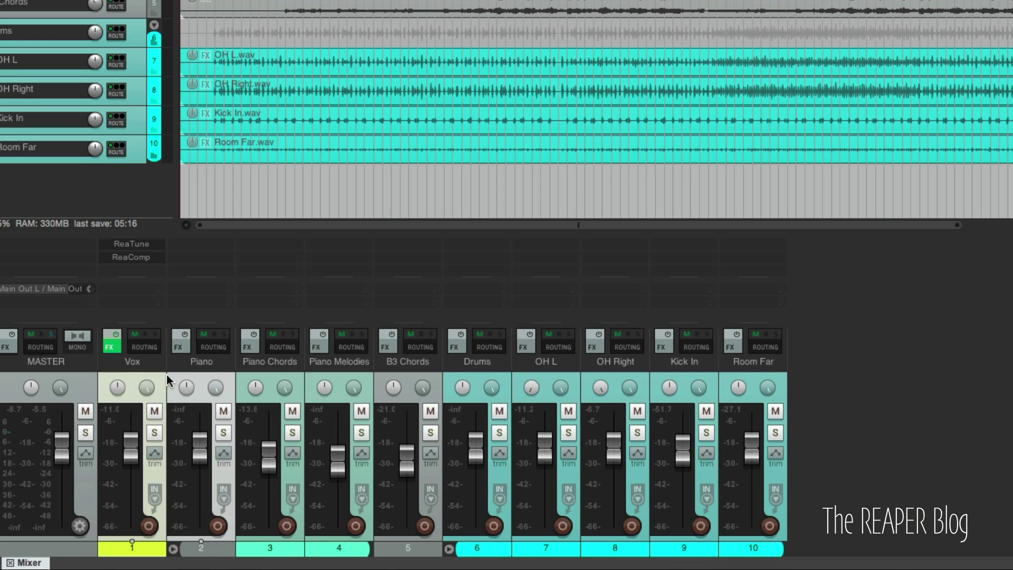
ctrl+click(416, 378)
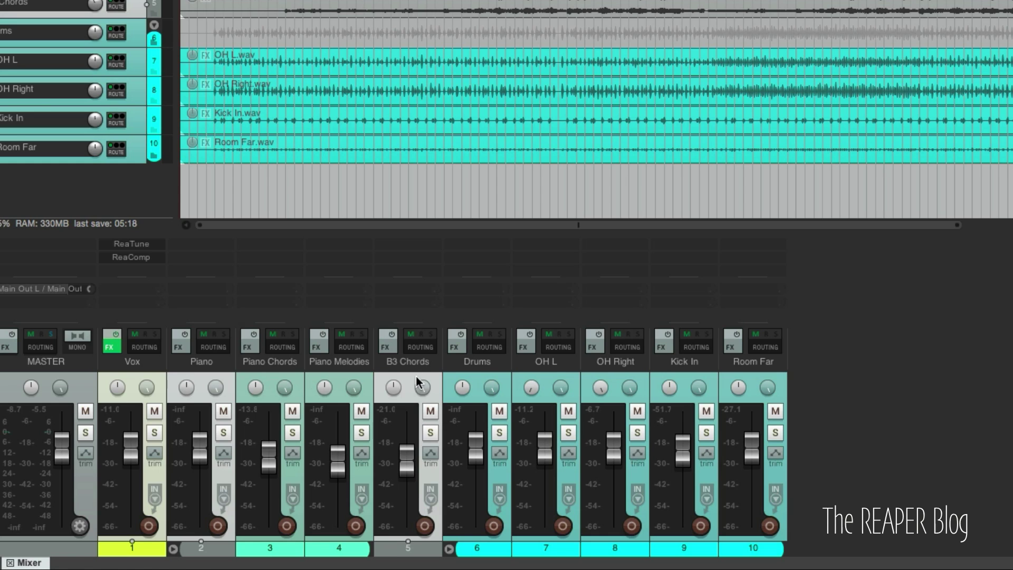
ctrl+click(479, 376)
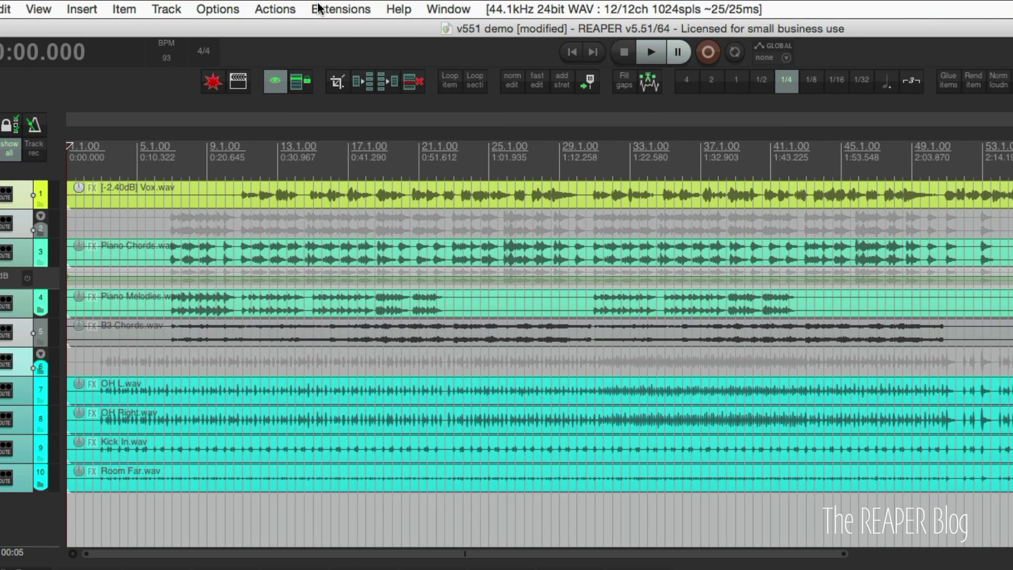
Launch the Cue Buss generator from the Extensions menu
click(314, 6)
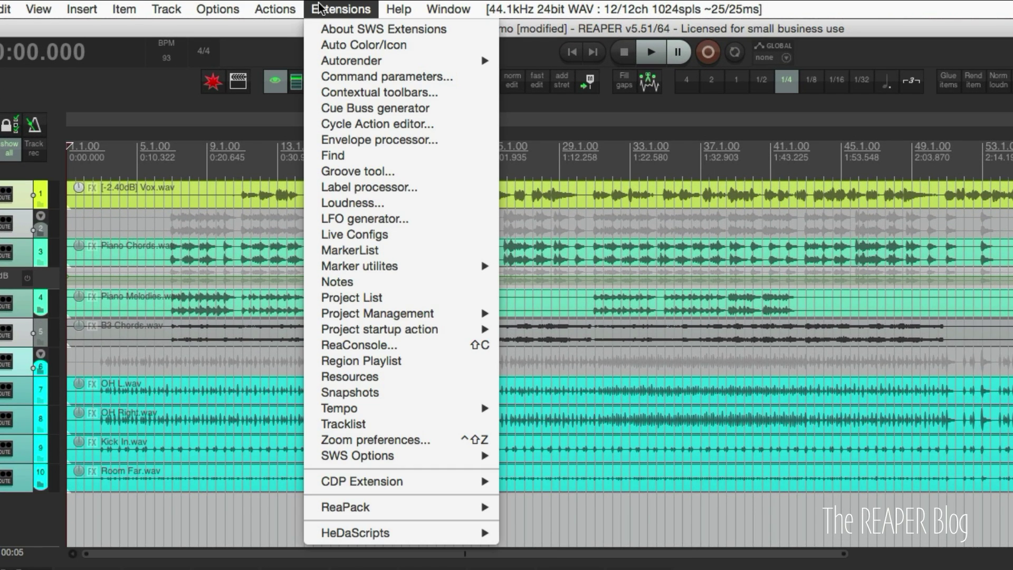
click(360, 106)
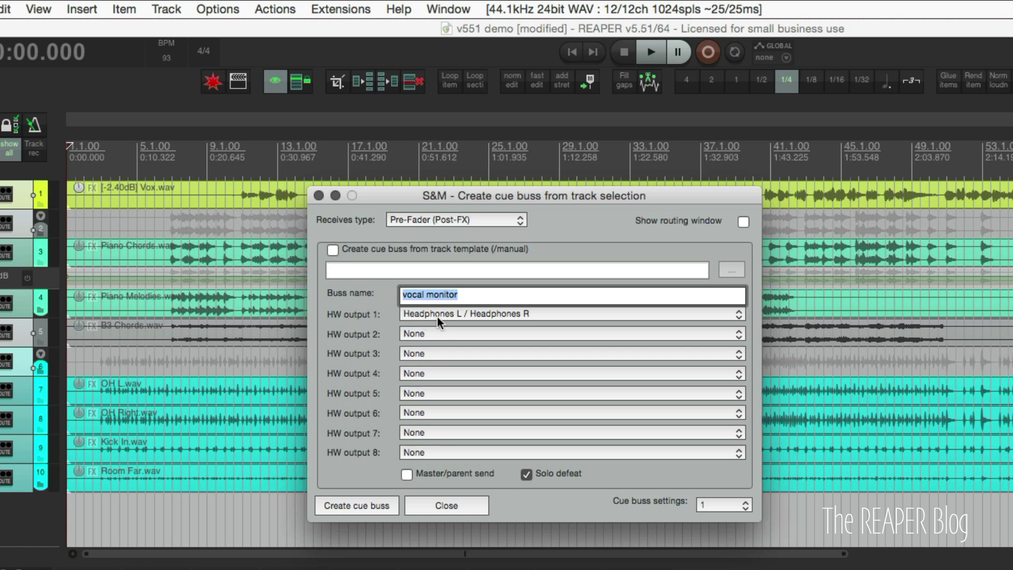
Keep Headphones L / Headphones R as the output and create the 'vocal monitor' cue buss
click(448, 315)
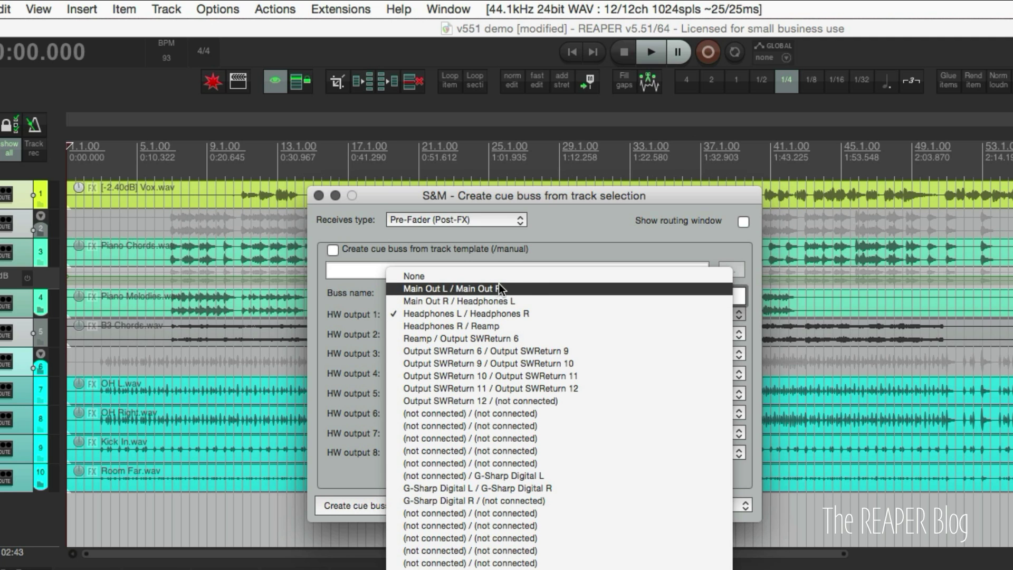
click(551, 249)
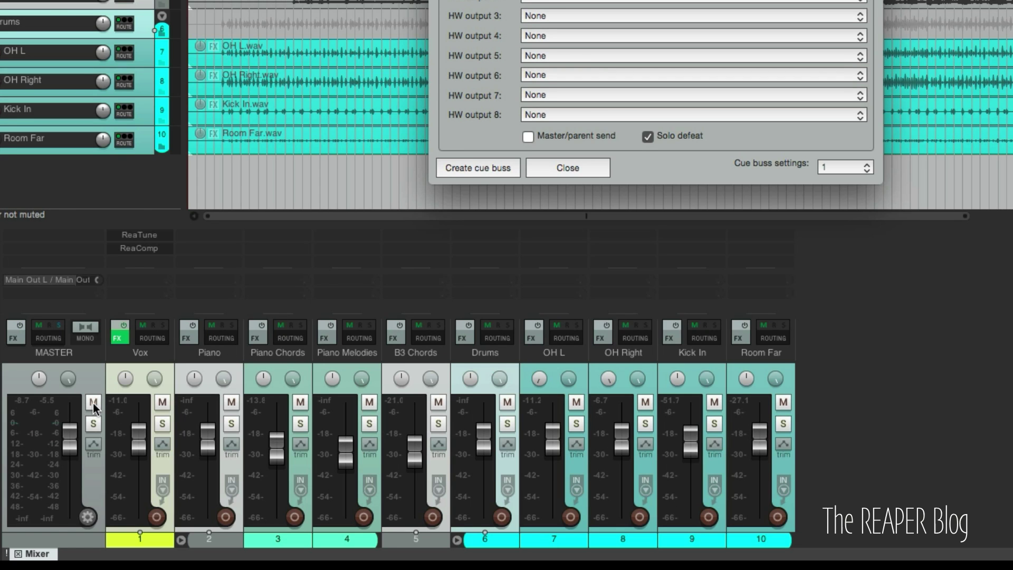
click(93, 403)
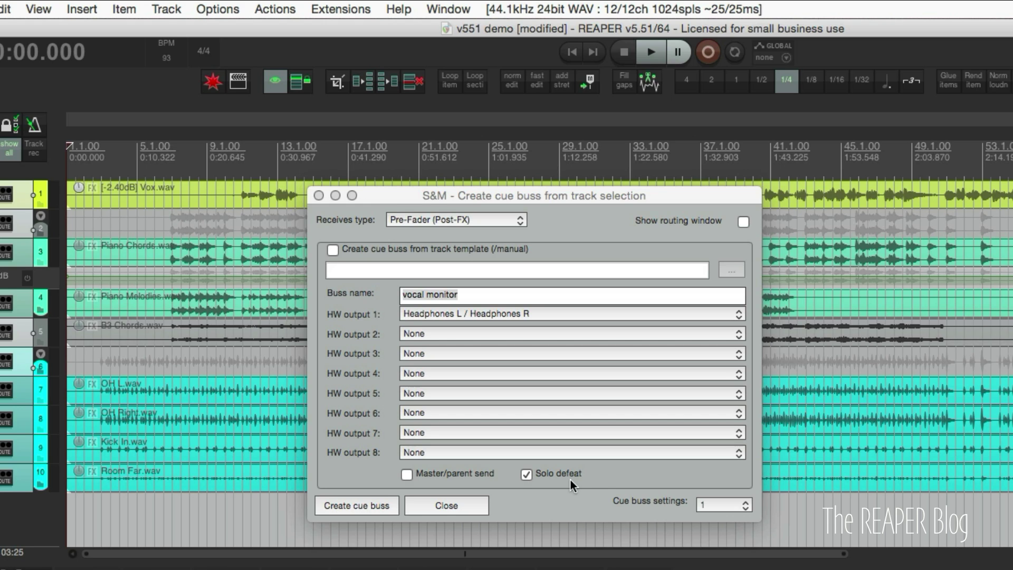
click(353, 507)
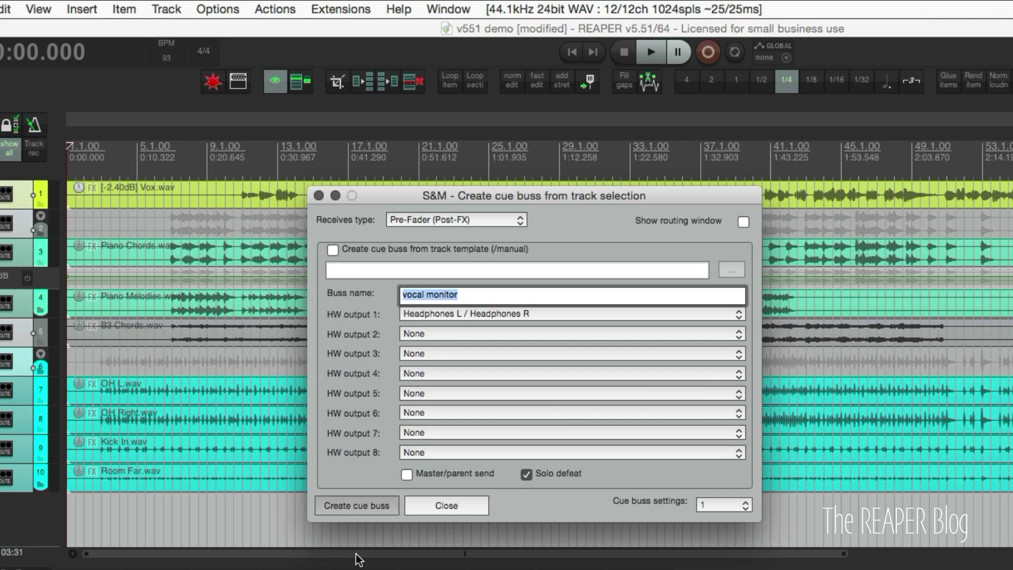
Close the cue buss generator and select the B3 Chords track in the mixer
click(437, 506)
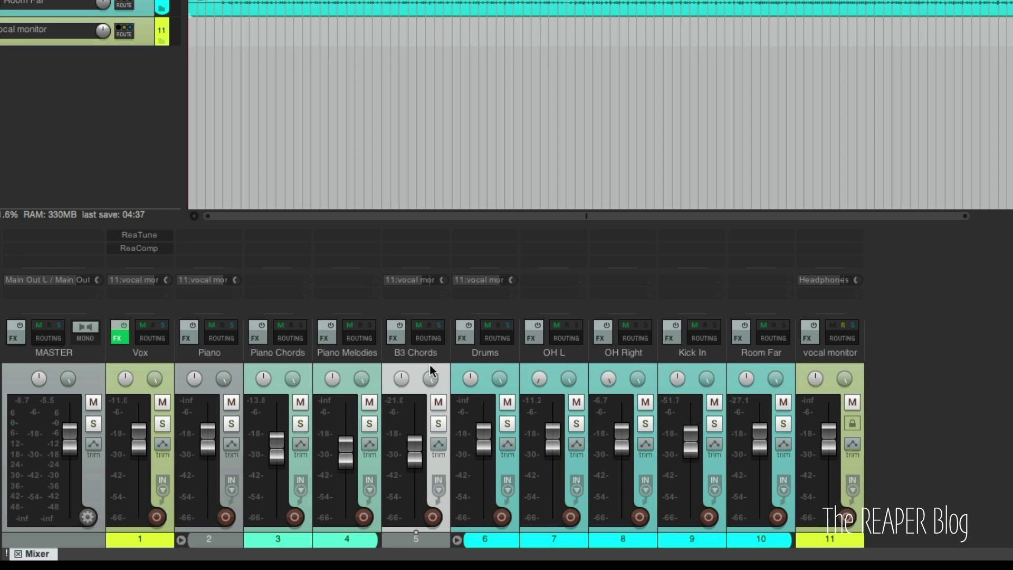
click(377, 459)
mouse_move(415, 456)
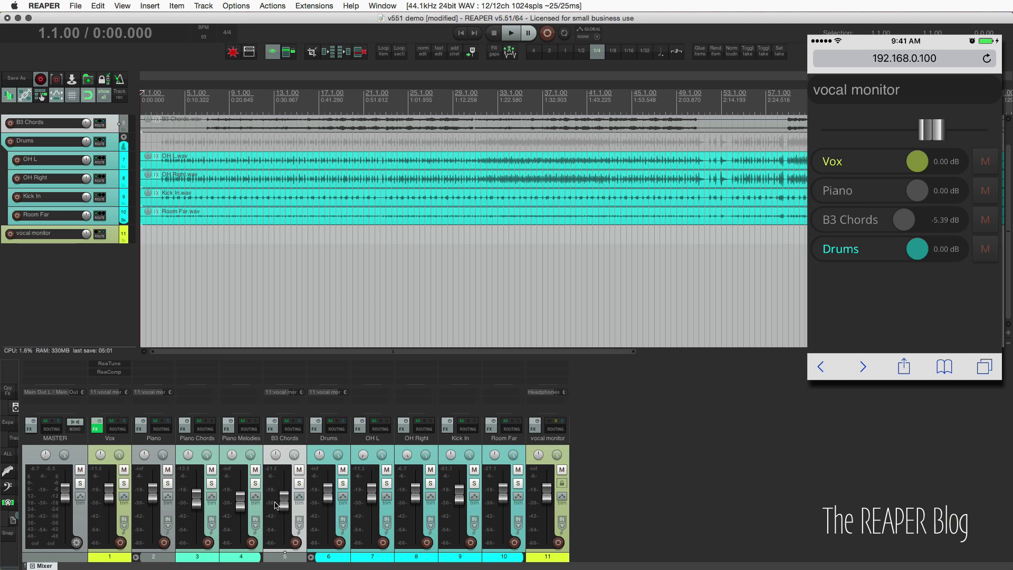
Toggle B3 Chords mute on and back off, then pull its fader down
click(299, 470)
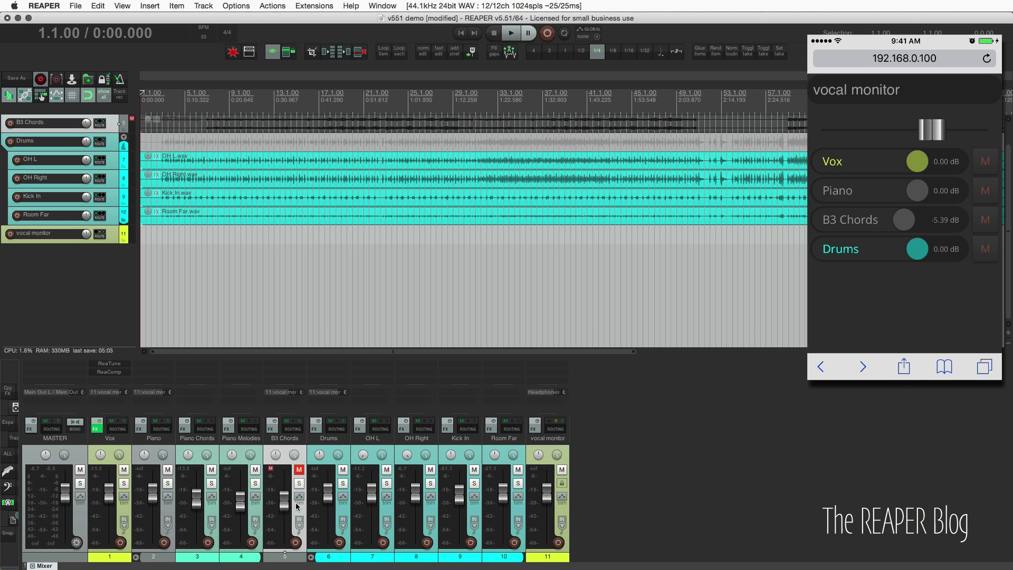
click(298, 469)
drag(285, 498, 285, 510)
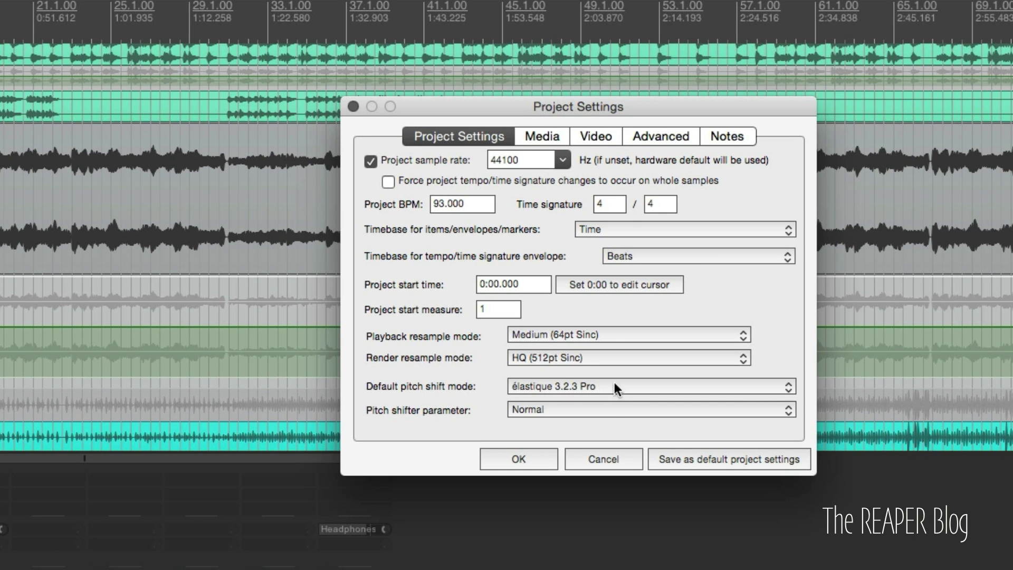
Keep élastique 3.2.3 Soloist as pitch shift mode and set its parameter to Speech
click(581, 386)
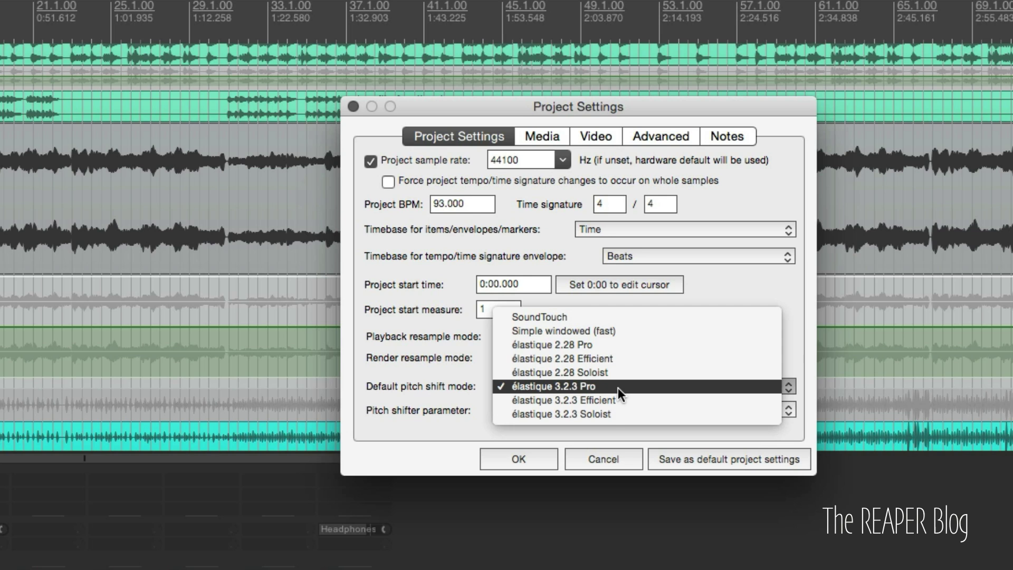
click(606, 413)
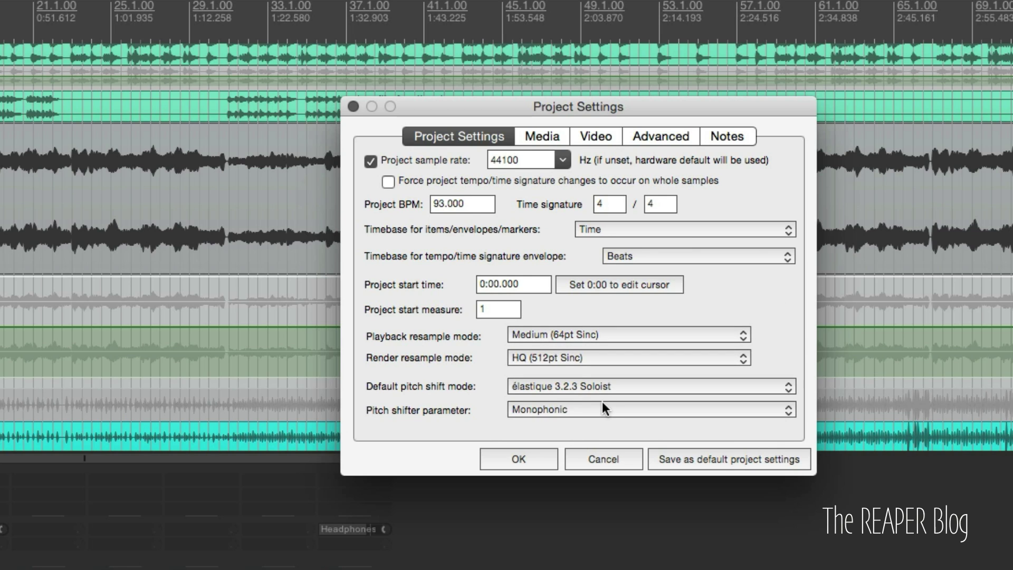
click(572, 411)
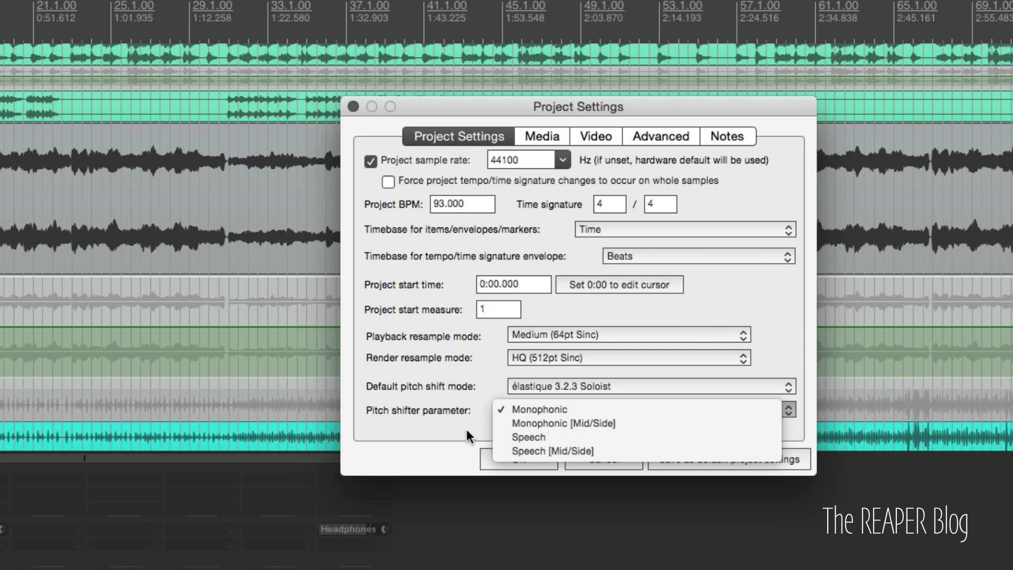
click(467, 429)
click(547, 408)
click(545, 435)
click(550, 409)
click(549, 424)
click(560, 410)
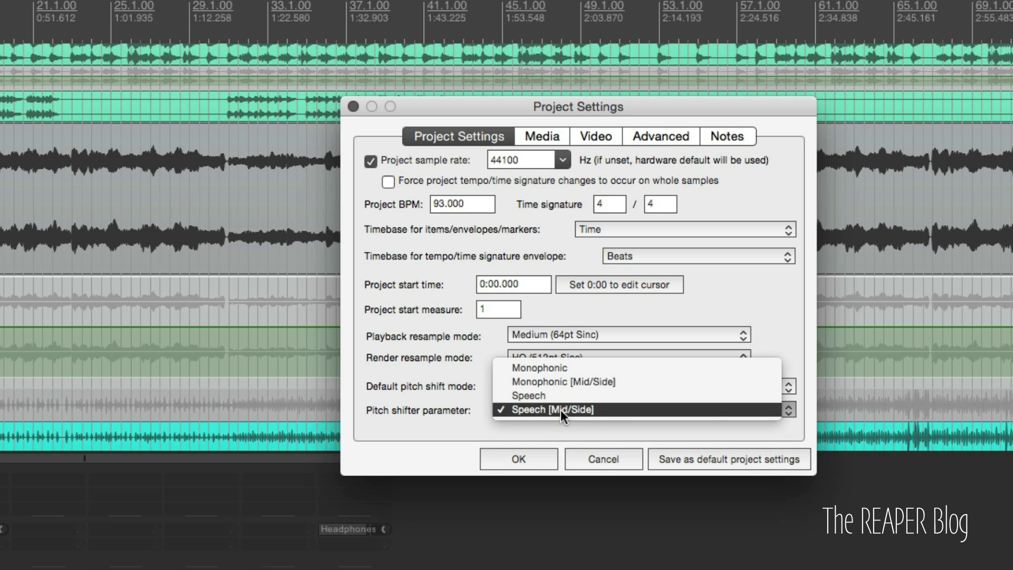
click(582, 396)
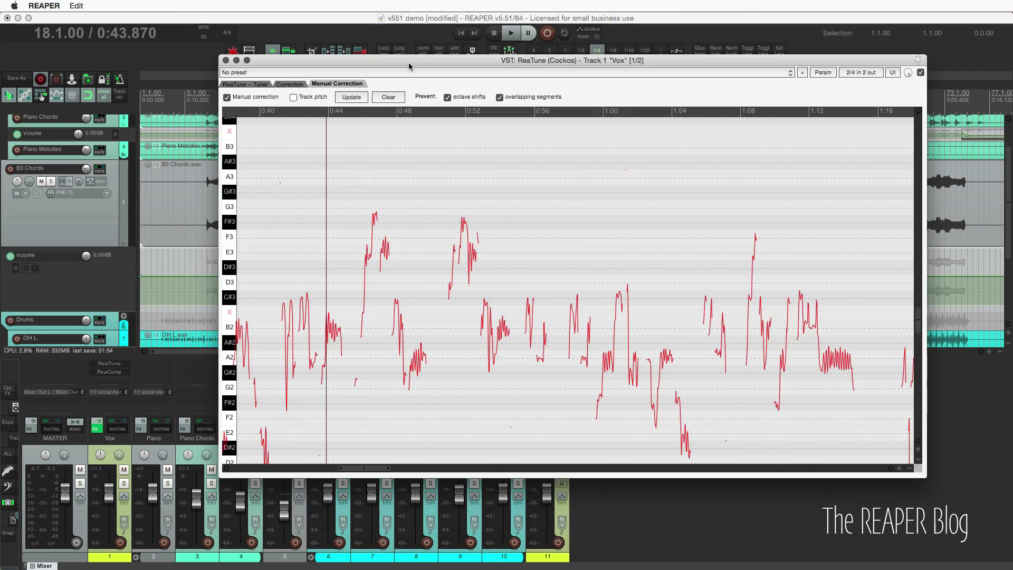
Move the Vox ReaTune window down and scroll the manual correction graph slightly back
drag(409, 65, 407, 75)
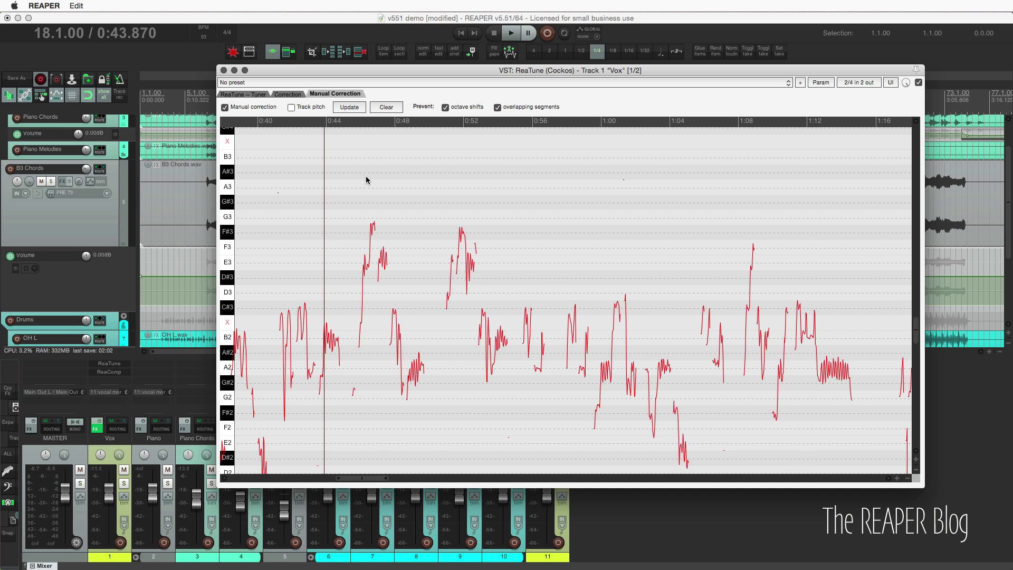
scroll(348, 205, left, 5)
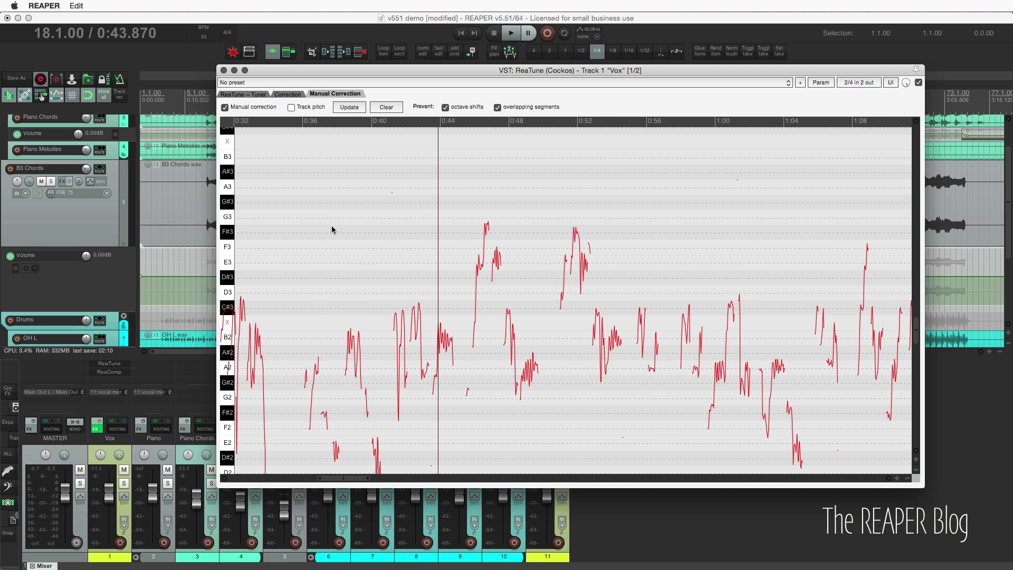
Browse ReaTune's Tuner, Correction and Manual Correction views, ending on Correction (250 ms attack, élastique Soloist)
click(246, 94)
click(289, 94)
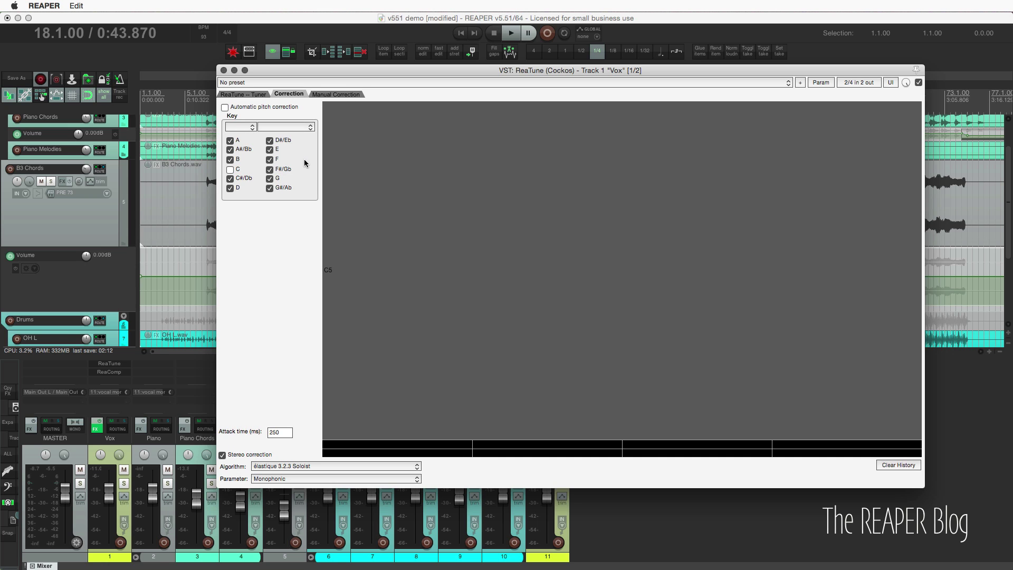
click(341, 95)
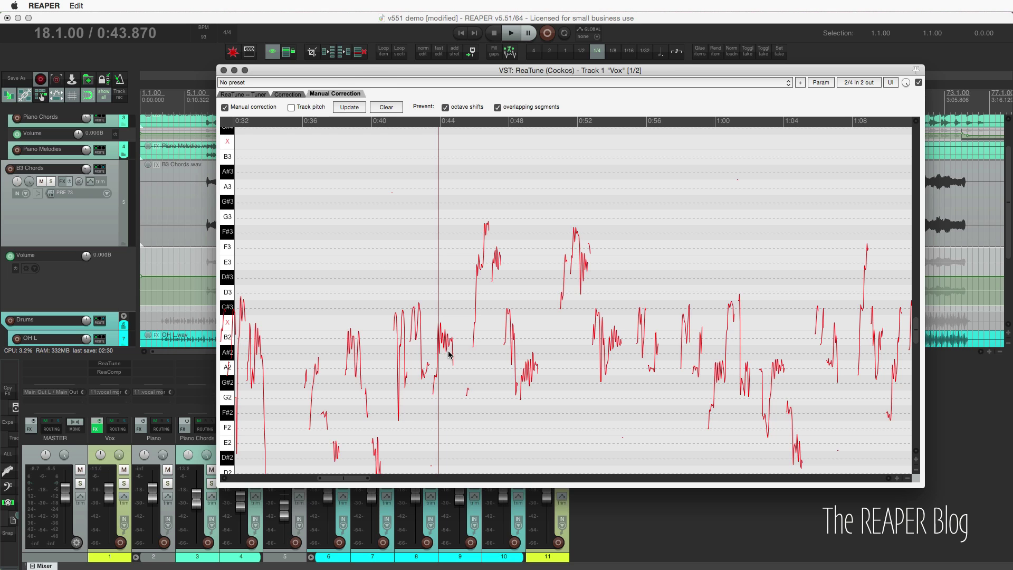
click(302, 93)
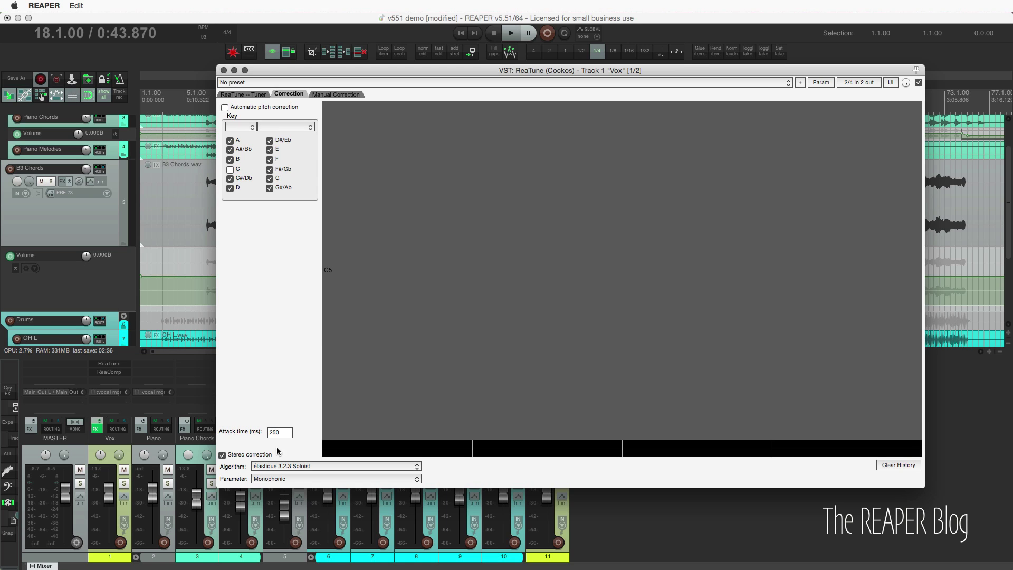
click(287, 478)
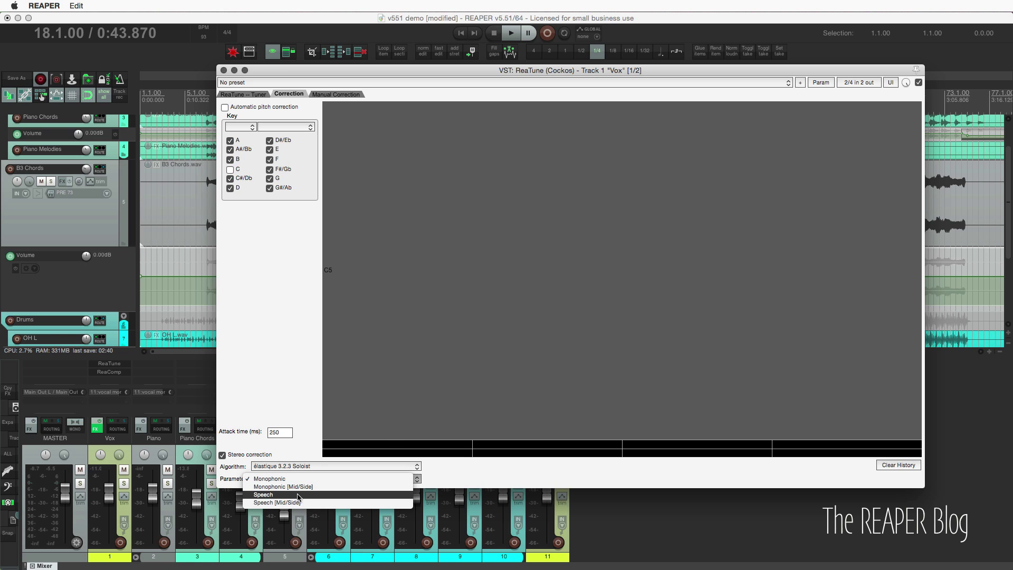
click(305, 422)
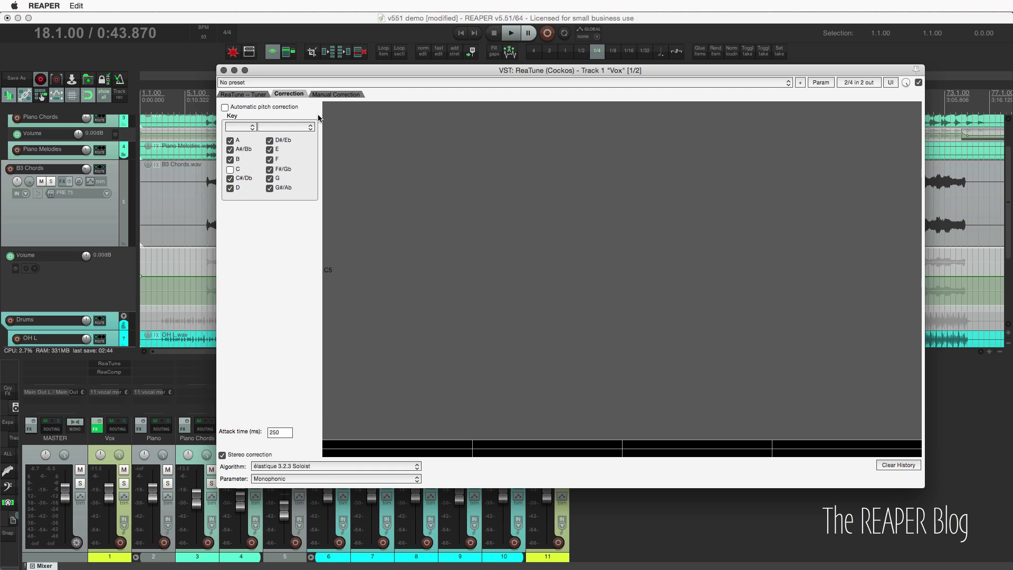
click(355, 95)
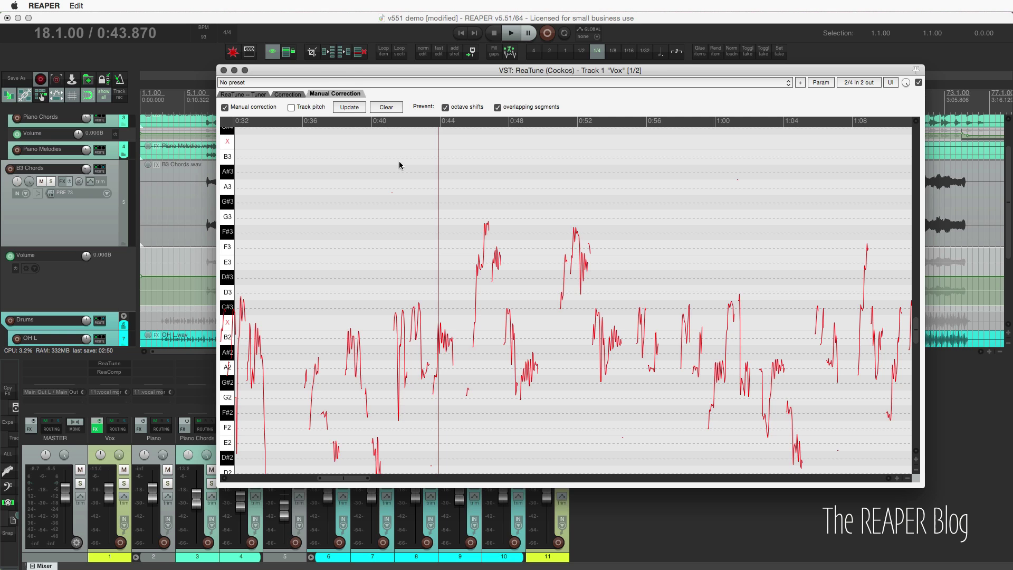
click(288, 94)
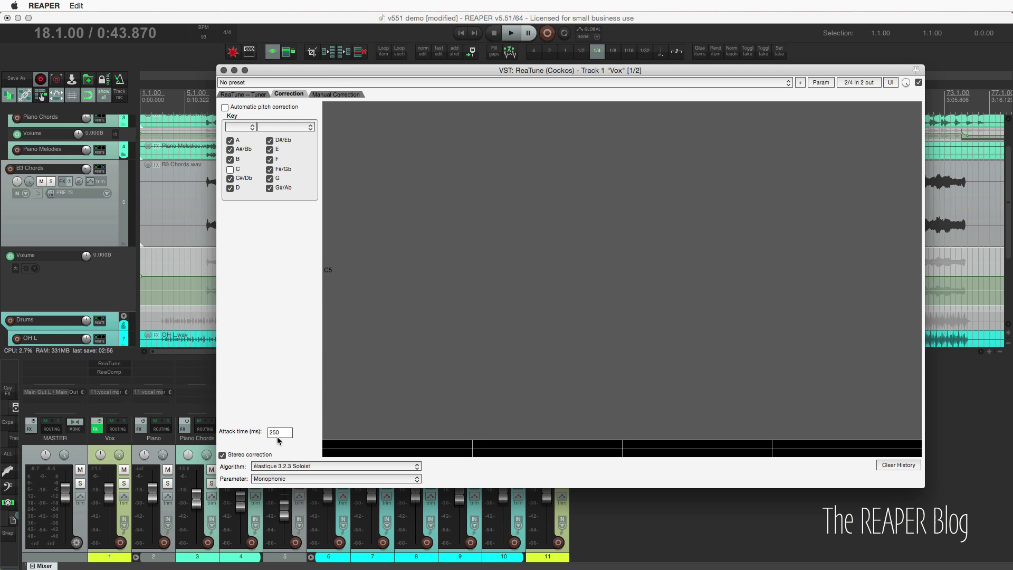
drag(280, 434, 262, 434)
Switch to the REAPER v5.33 instance and float Track 1's ReaTune, placed at the upper left
click(318, 94)
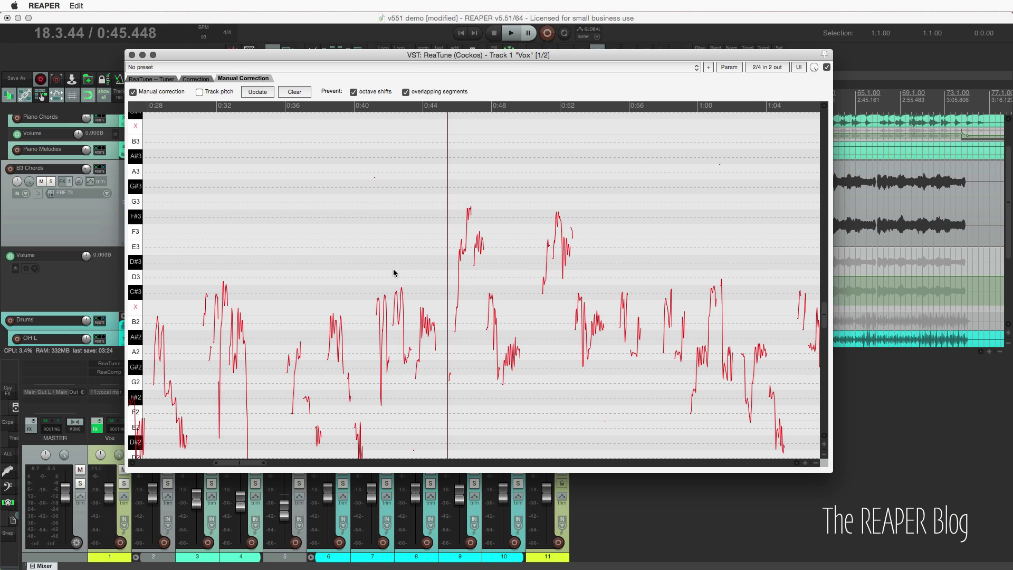
key(super+Tab)
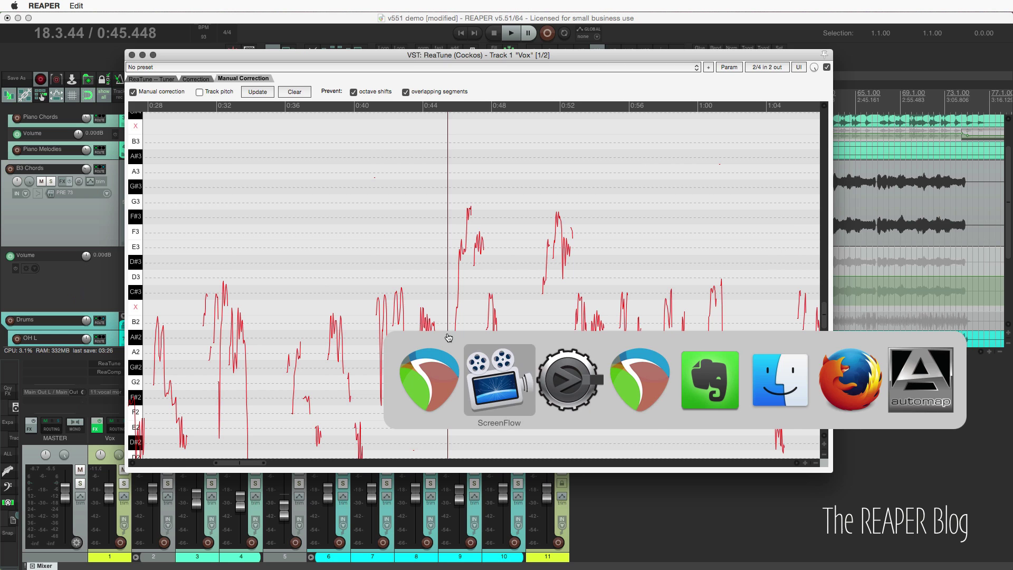
click(654, 384)
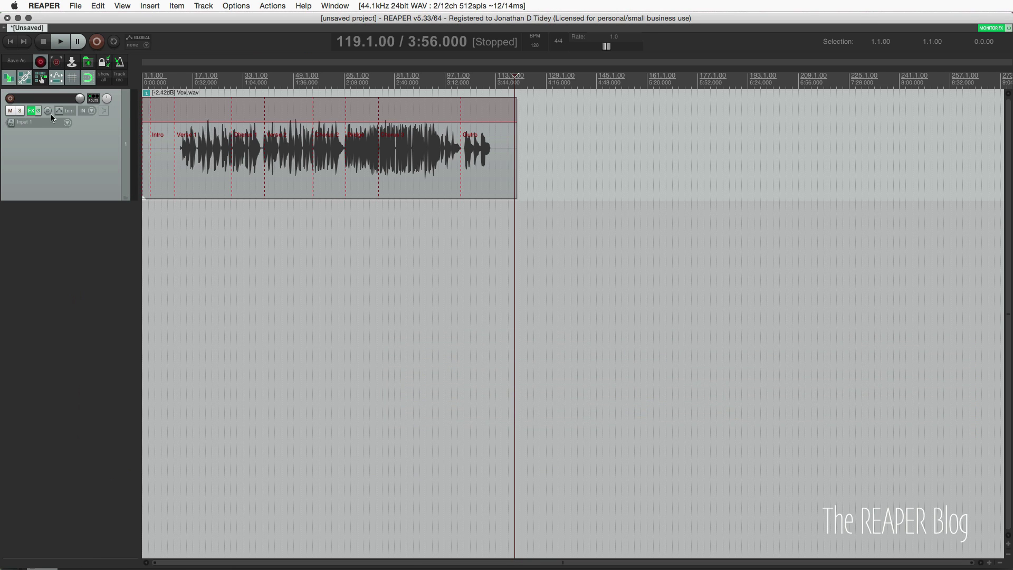
click(32, 110)
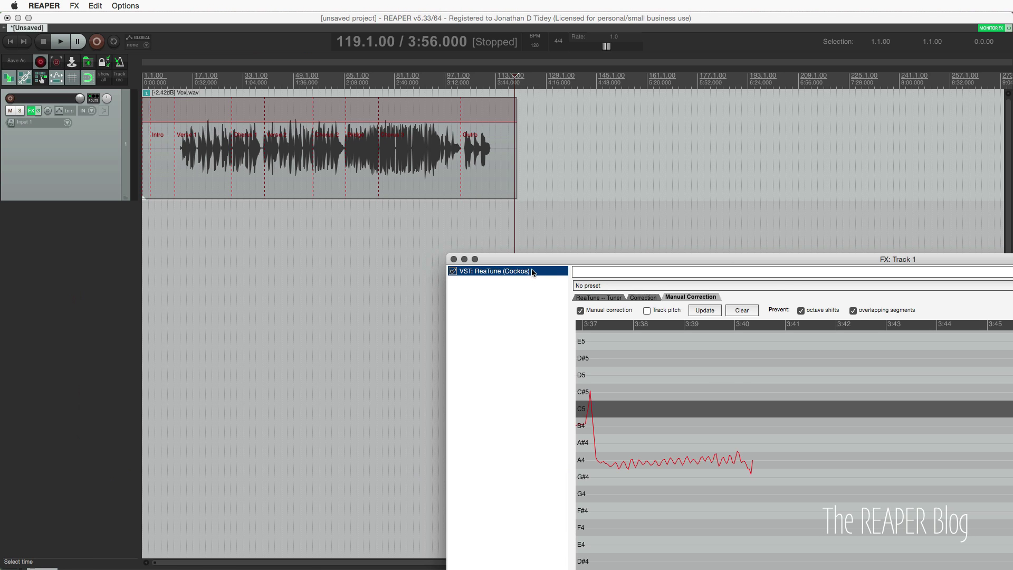
double_click(491, 271)
drag(670, 209, 142, 50)
Set the edit cursor to about 3:30, compare with the newer project, and zoom the old Manual Correction graph
click(895, 258)
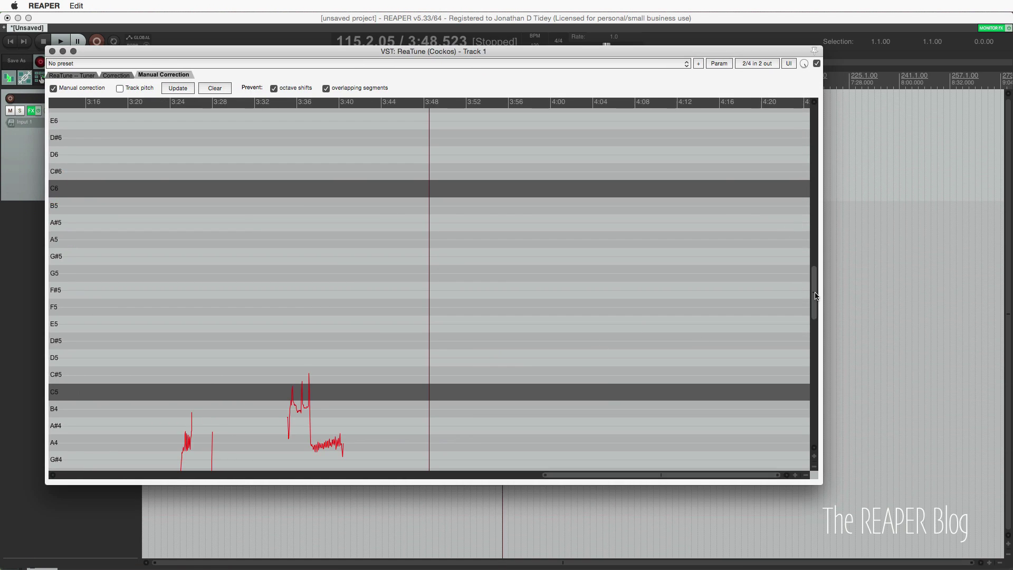
mouse_move(816, 301)
mouse_down()
mouse_move(815, 285)
mouse_move(815, 317)
mouse_up()
click(240, 338)
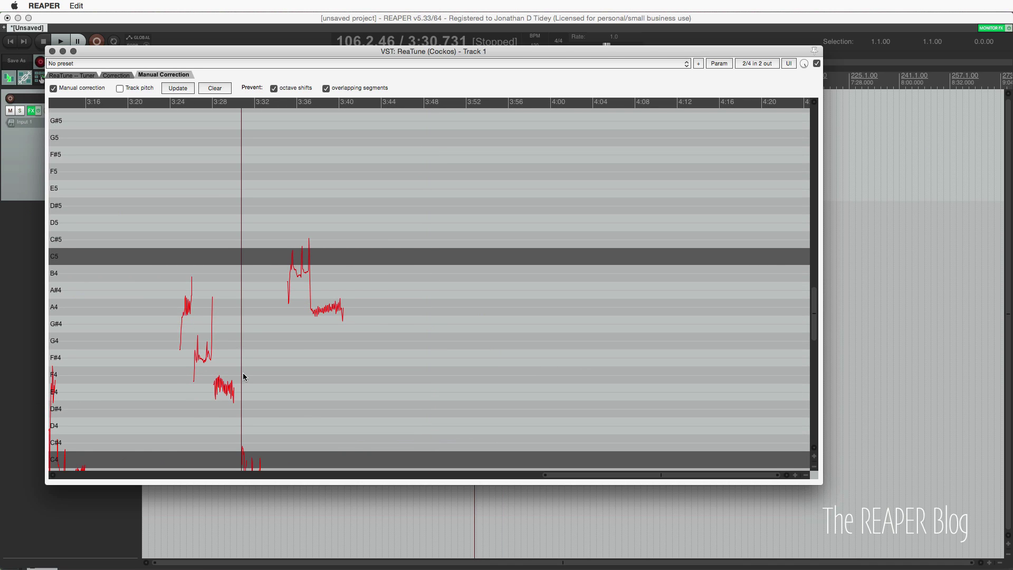
key(super+Tab)
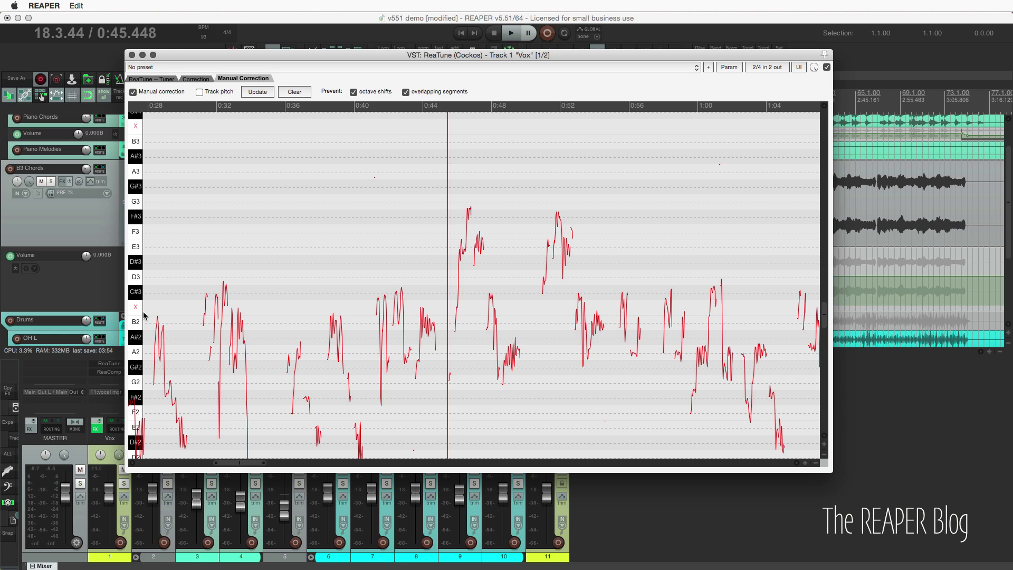
key(super+Tab)
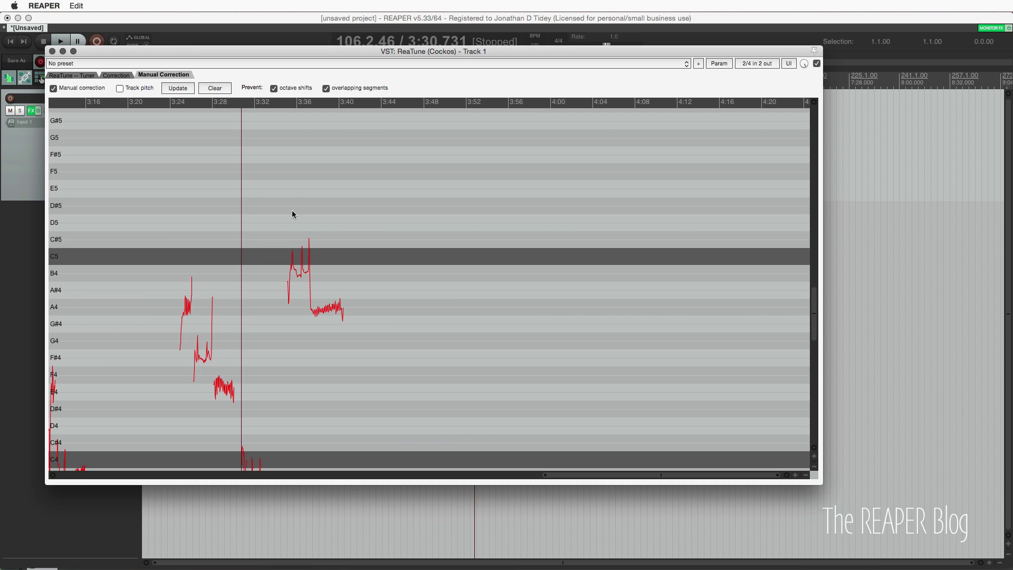
scroll(278, 244, up, 3)
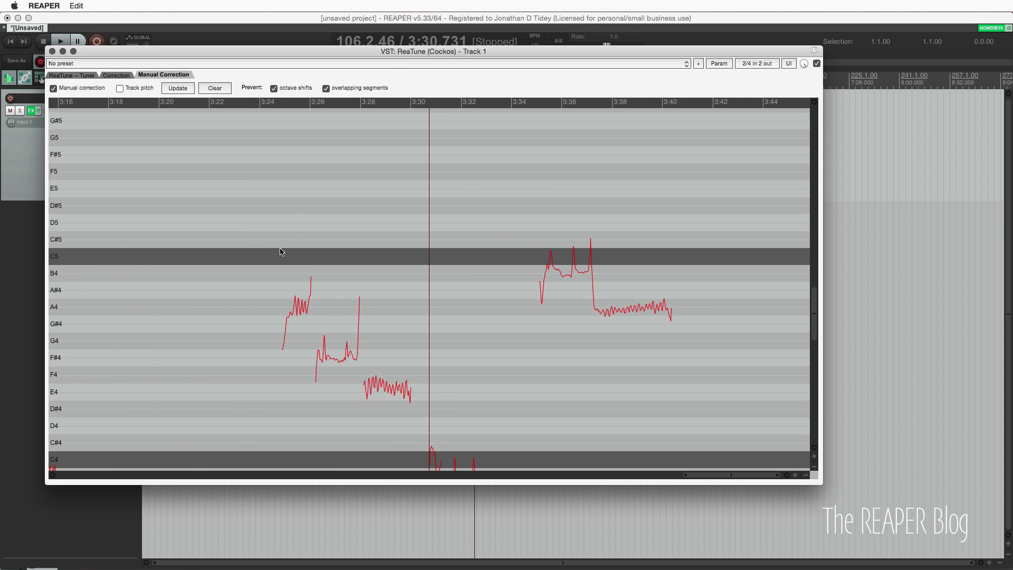
scroll(423, 258, up, 3)
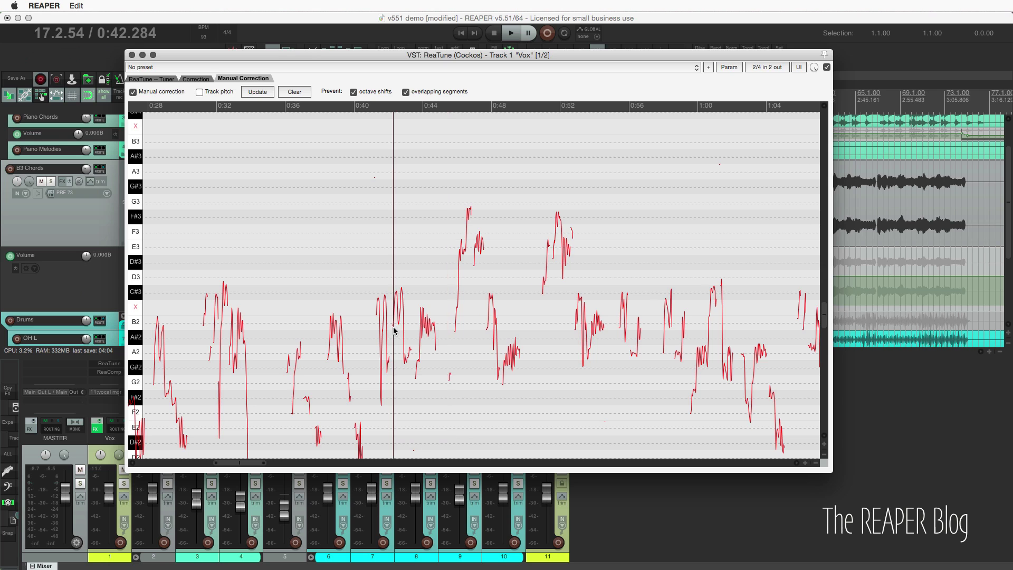
scroll(395, 333, up, 3)
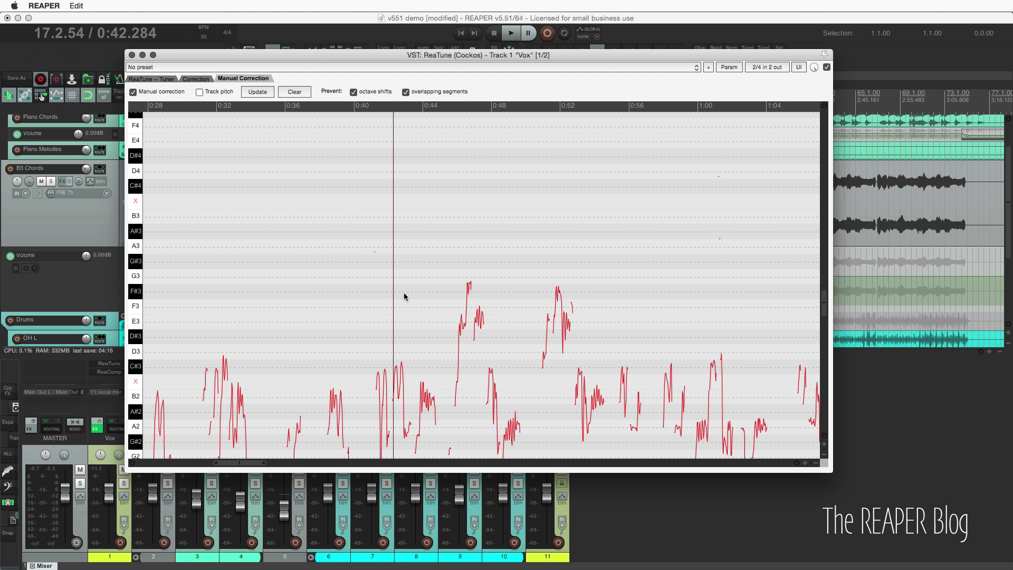
click(399, 300)
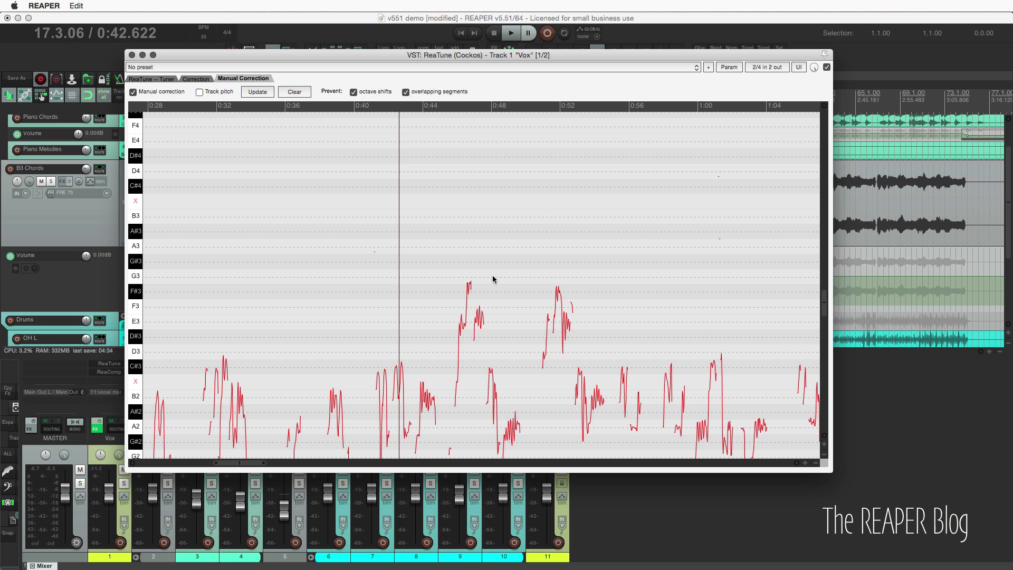
key(super+Tab)
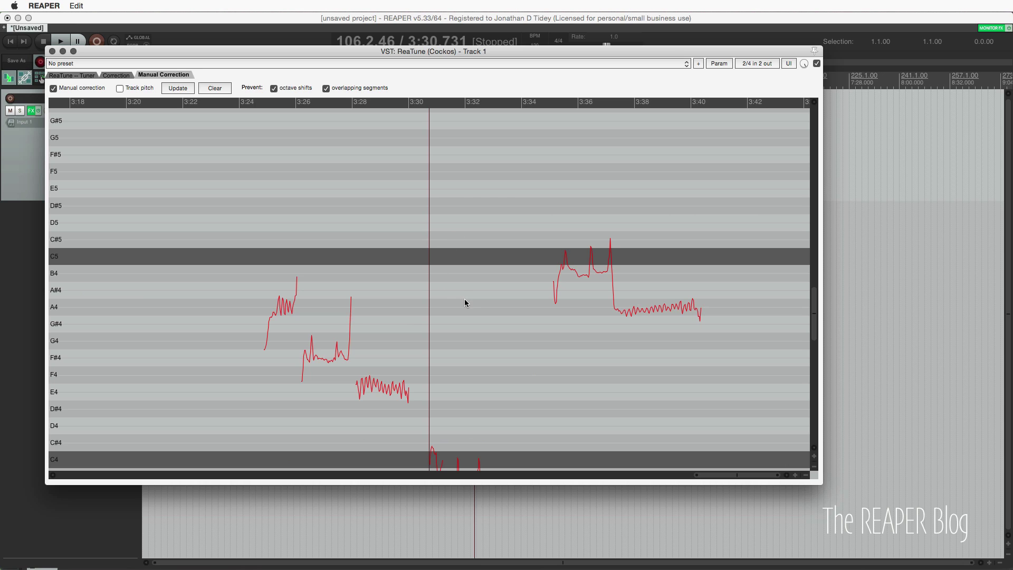
Zoom in and draw two manual correction lines near B4 around 3:34–3:36 in v5.33 ReaTune
scroll(464, 299, up, 5)
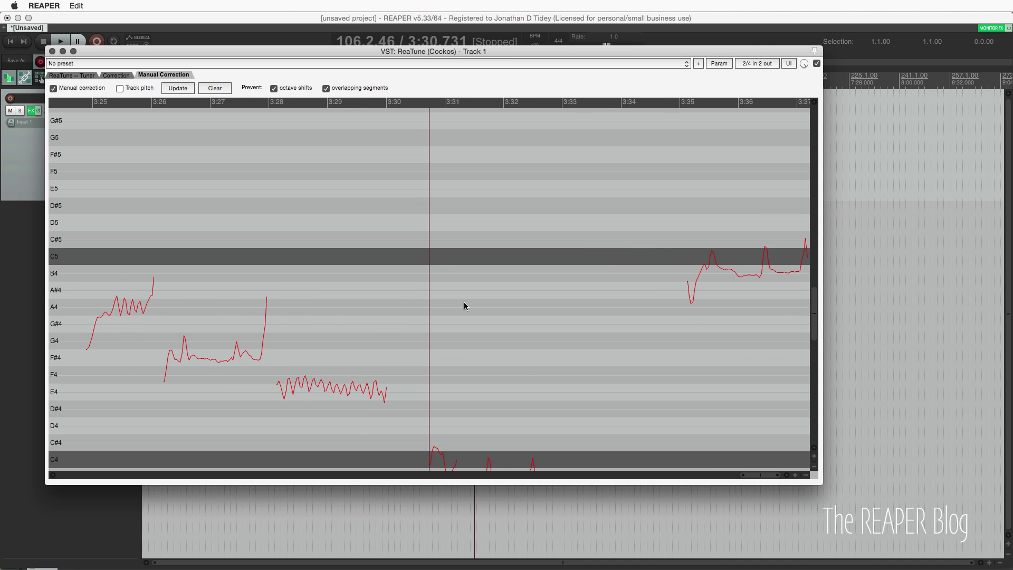
drag(731, 274, 762, 273)
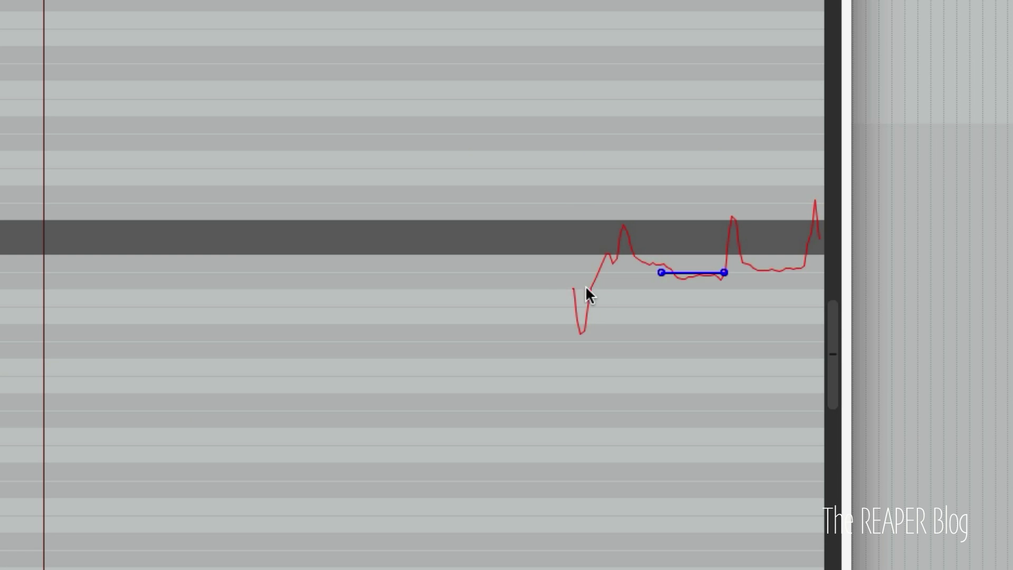
mouse_move(558, 288)
mouse_down()
mouse_move(450, 288)
mouse_move(492, 293)
mouse_move(492, 274)
mouse_move(491, 308)
mouse_move(492, 291)
mouse_move(483, 293)
mouse_move(508, 286)
mouse_up()
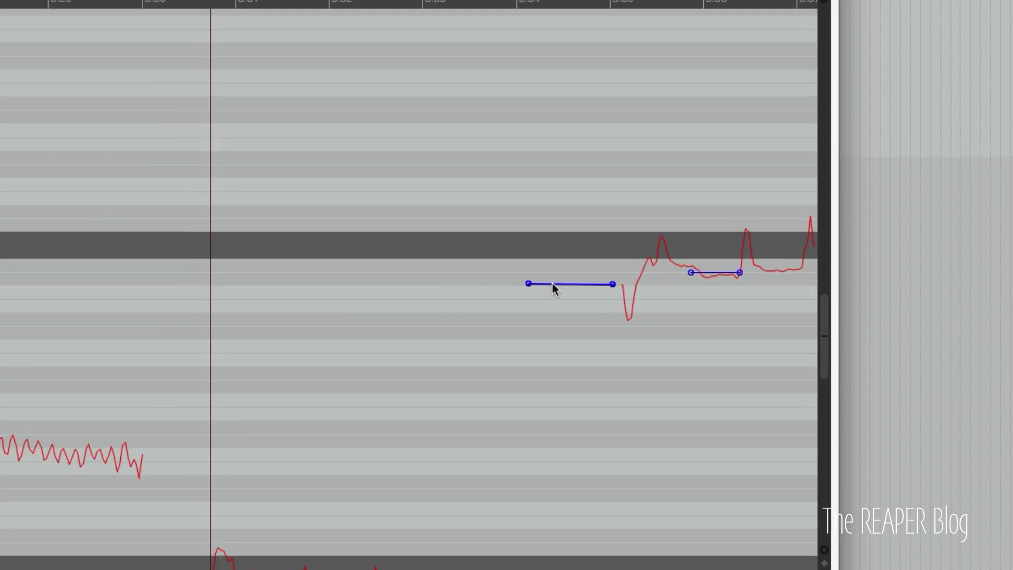
key(super+Tab)
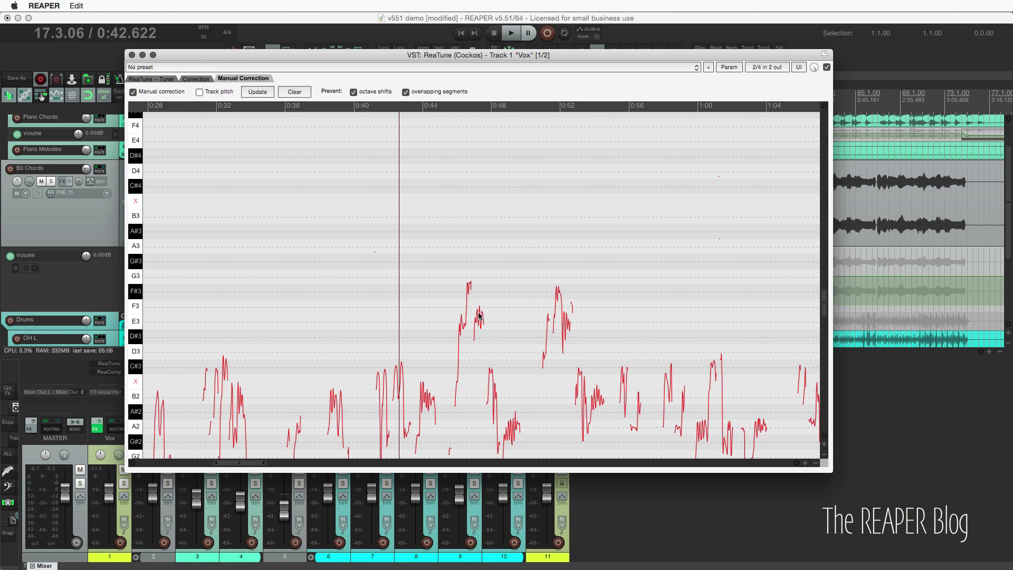
In v5.51 ReaTune, zoom in and draw a correction line along F3 spanning about 0:47.00–0:47.50
click(480, 316)
scroll(508, 325, up, 1)
scroll(509, 326, up, 3)
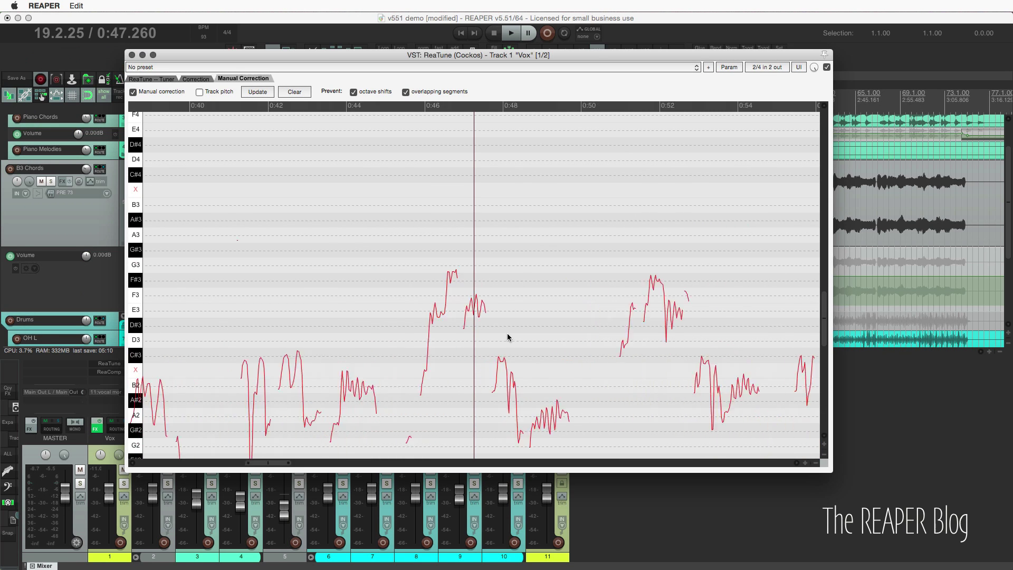
scroll(508, 337, up, 4)
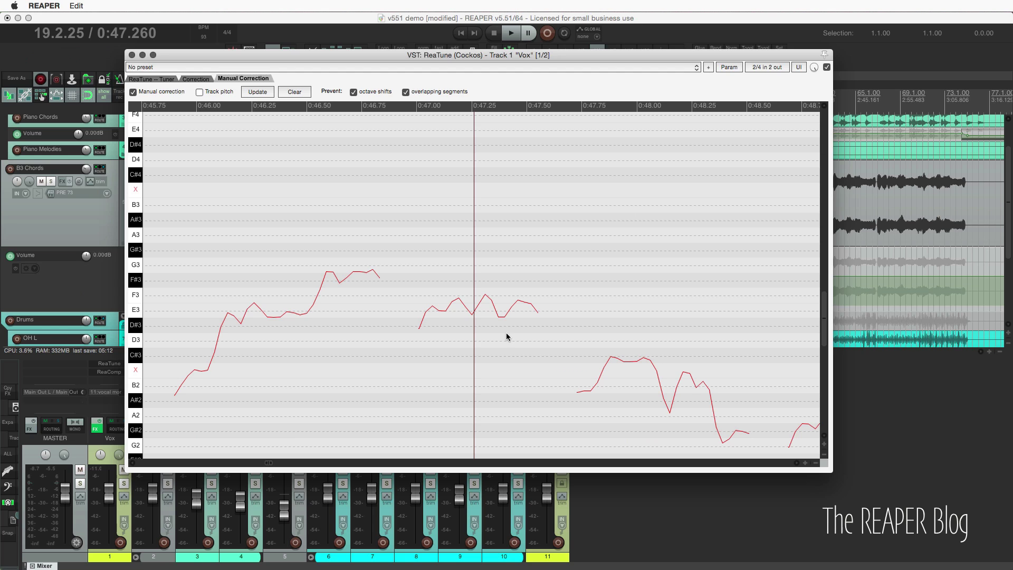
drag(435, 295, 530, 296)
drag(746, 66, 745, 239)
Set the edit cursor near 1:30 and zoom around the Vox pitch curve in ReaTune
click(526, 195)
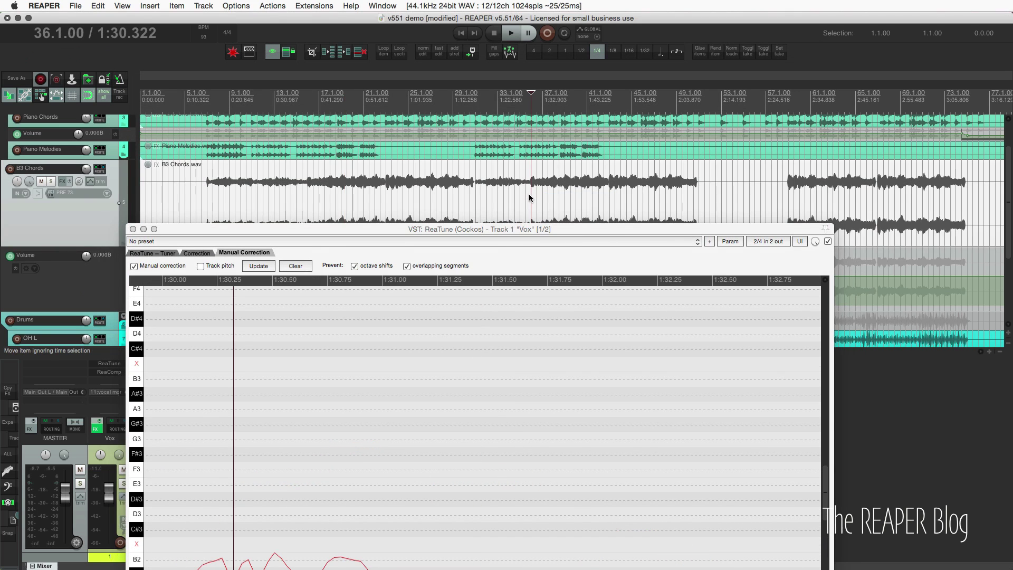
scroll(532, 193, up, 2)
scroll(533, 193, down, 3)
scroll(535, 192, up, 3)
scroll(535, 195, down, 6)
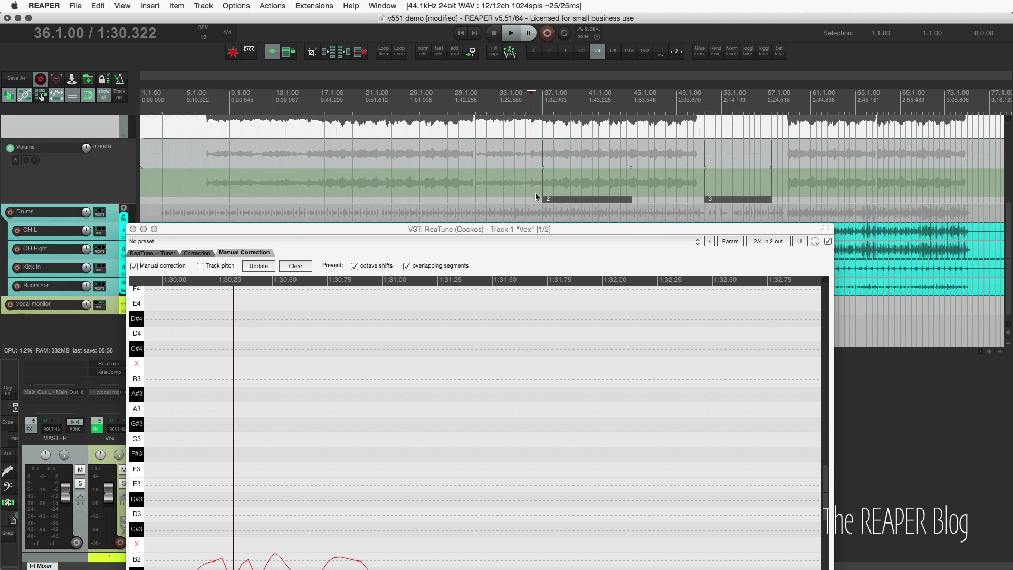
scroll(536, 197, up, 6)
scroll(536, 196, right, 6)
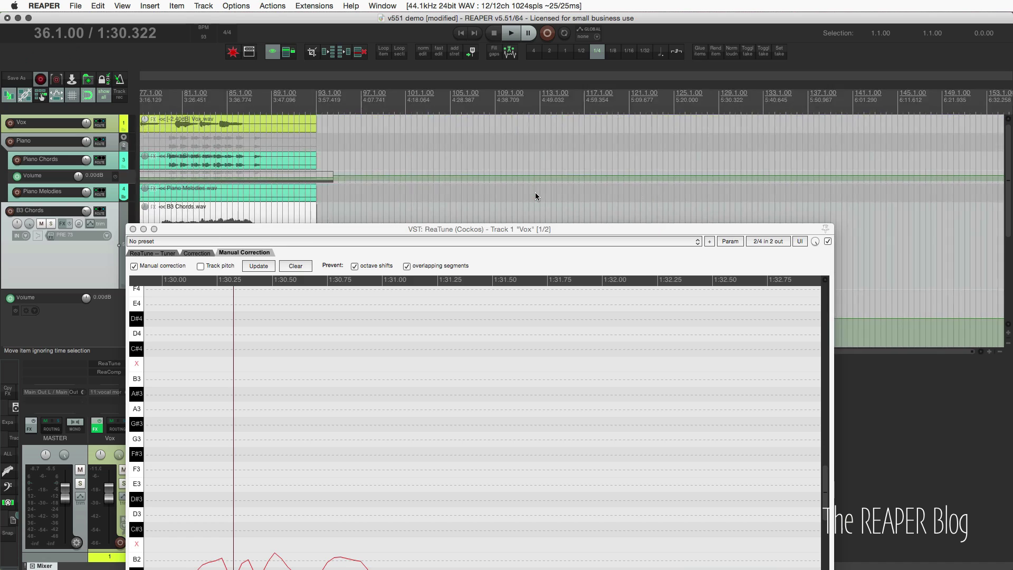
scroll(536, 196, left, 6)
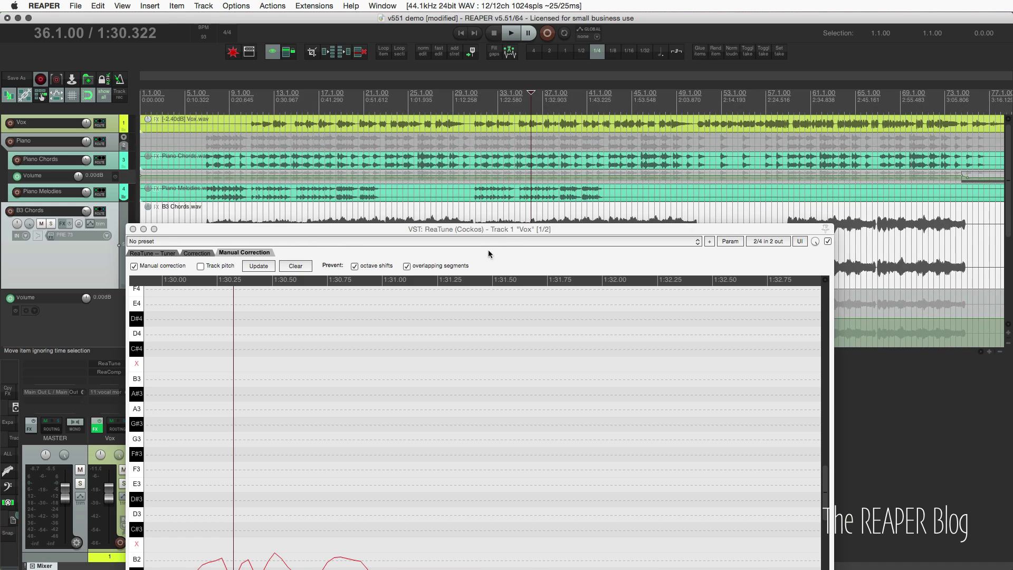
drag(493, 229, 509, 98)
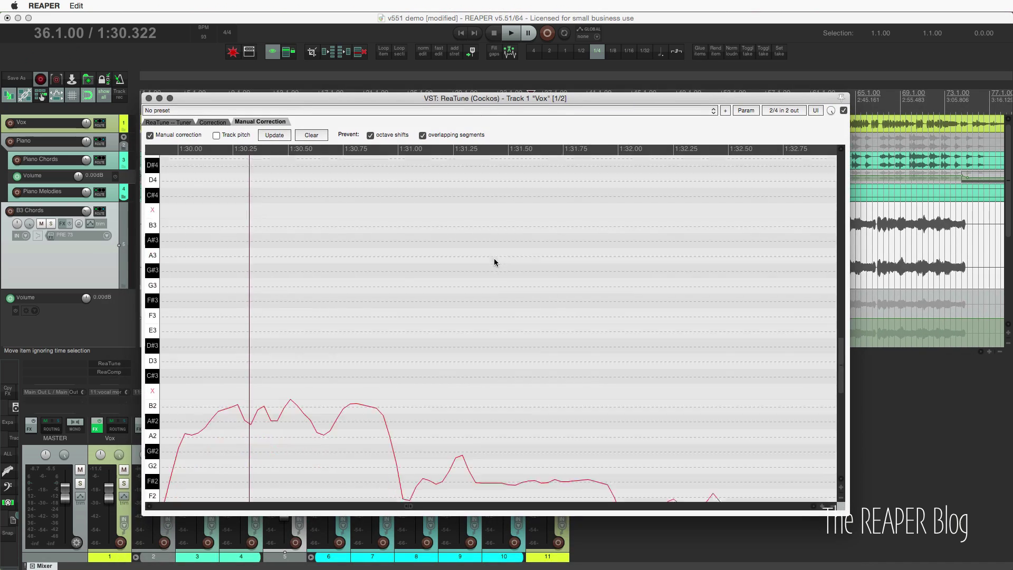
Zoom ReaTune's graph fully out to show the whole song's Vox pitch curve, window moved down-left
scroll(494, 260, down, 3)
scroll(495, 259, up, 10)
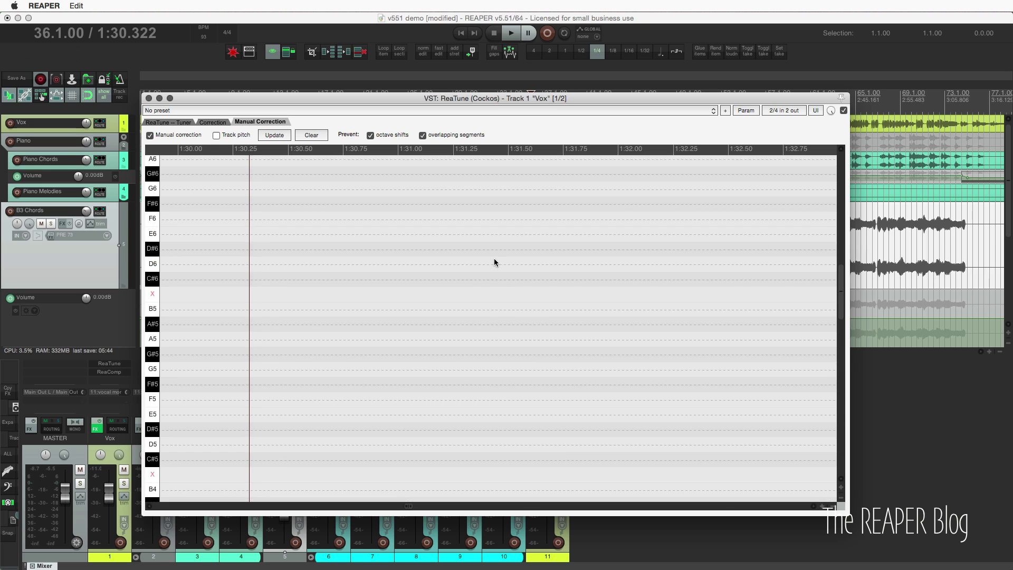
scroll(494, 259, down, 10)
scroll(496, 259, left, 5)
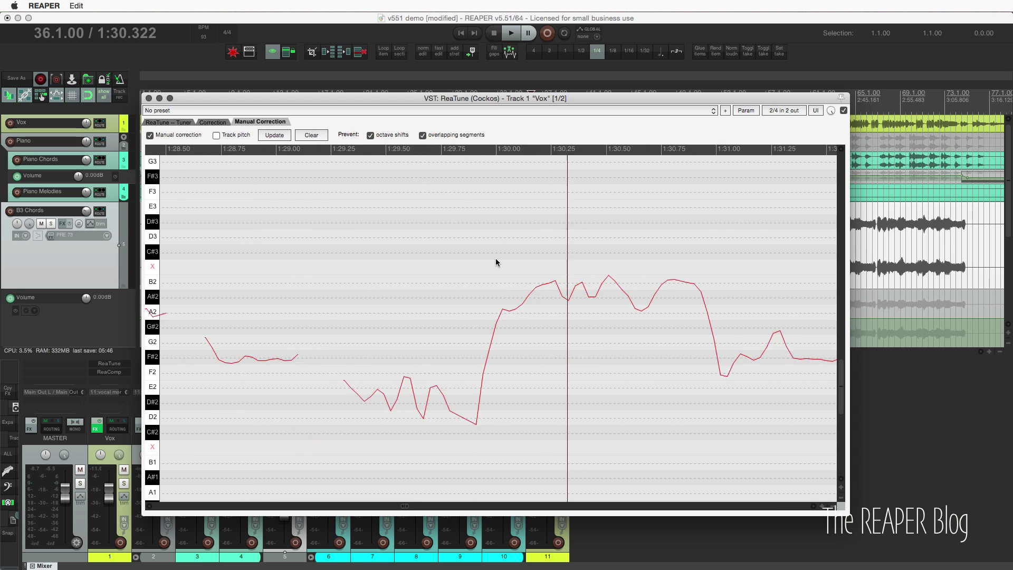
scroll(495, 258, up, 2)
scroll(468, 297, left, 1)
scroll(468, 296, up, 2)
scroll(468, 297, down, 10)
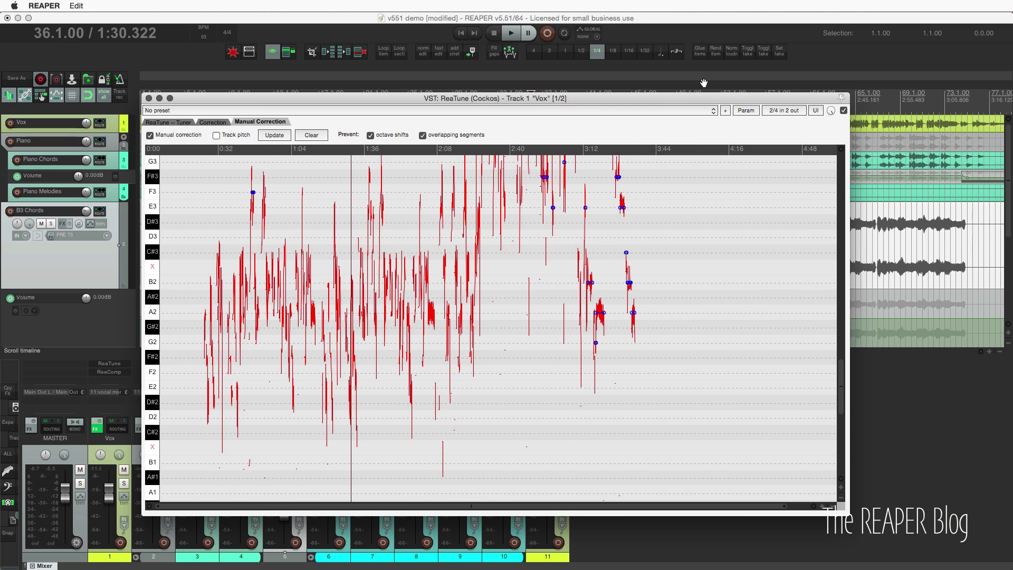
drag(604, 98, 538, 284)
Place the edit cursor near 1:31.6 and zoom ReaTune's pitch graph into the vocal there
click(538, 220)
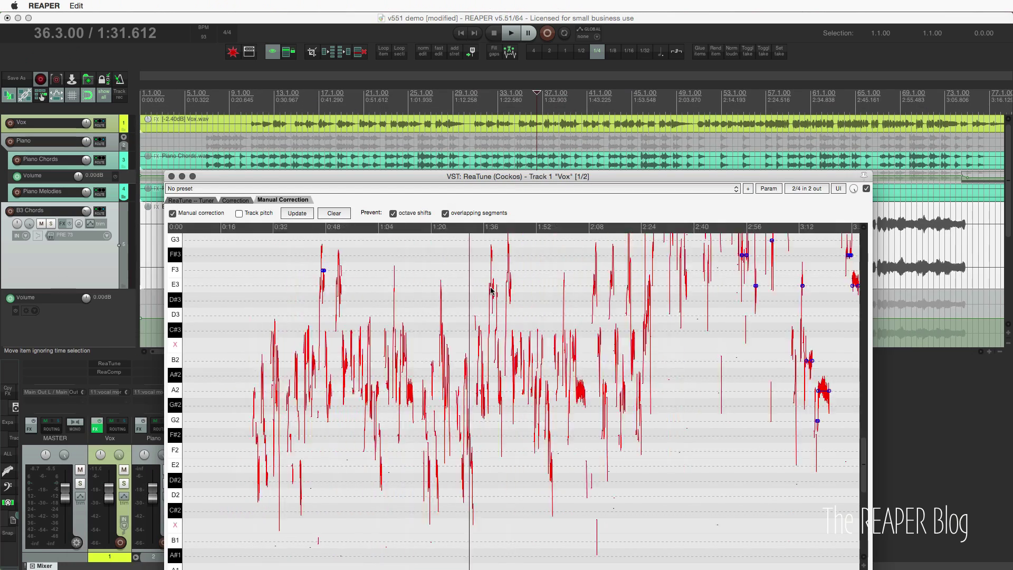
scroll(490, 289, up, 5)
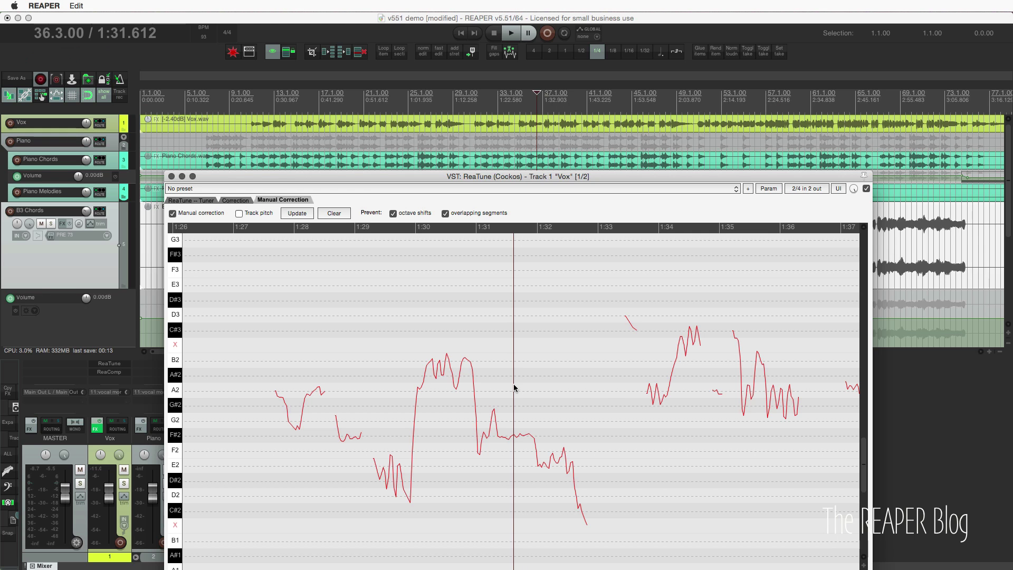
scroll(526, 384, up, 5)
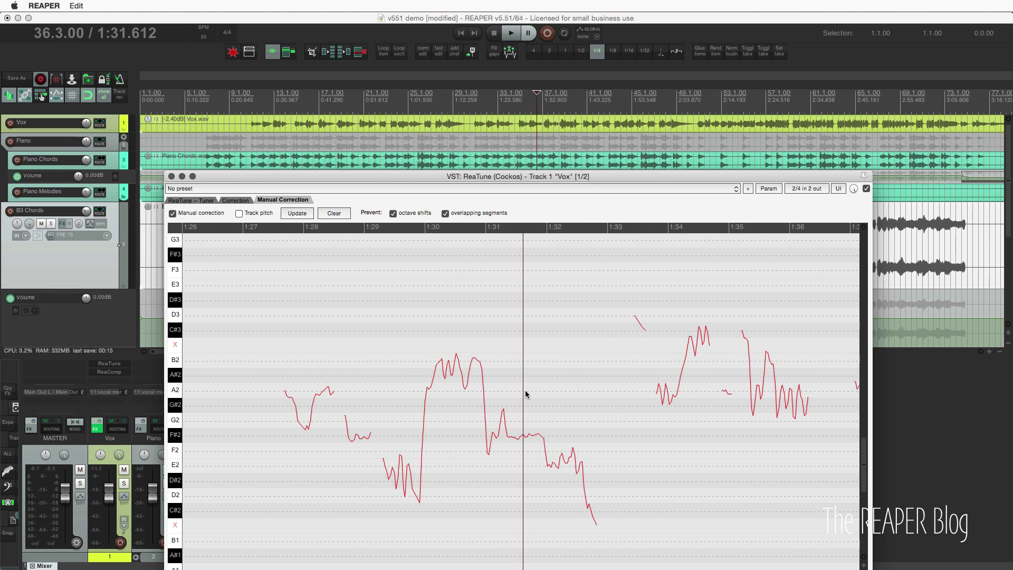
scroll(526, 395, down, 5)
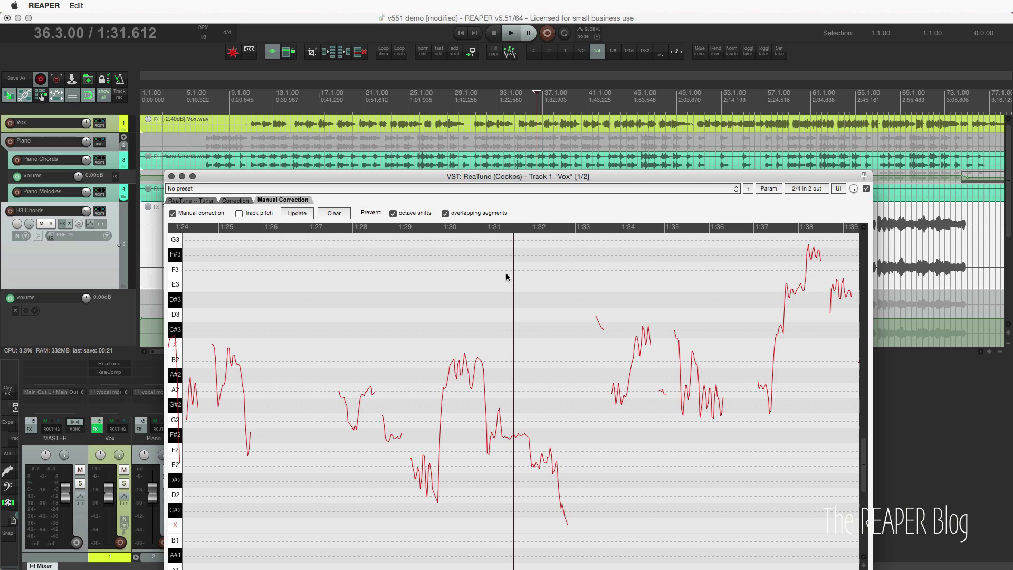
Move the edit cursor to 1:31.488 from within the ReaTune Manual Correction graph
click(536, 155)
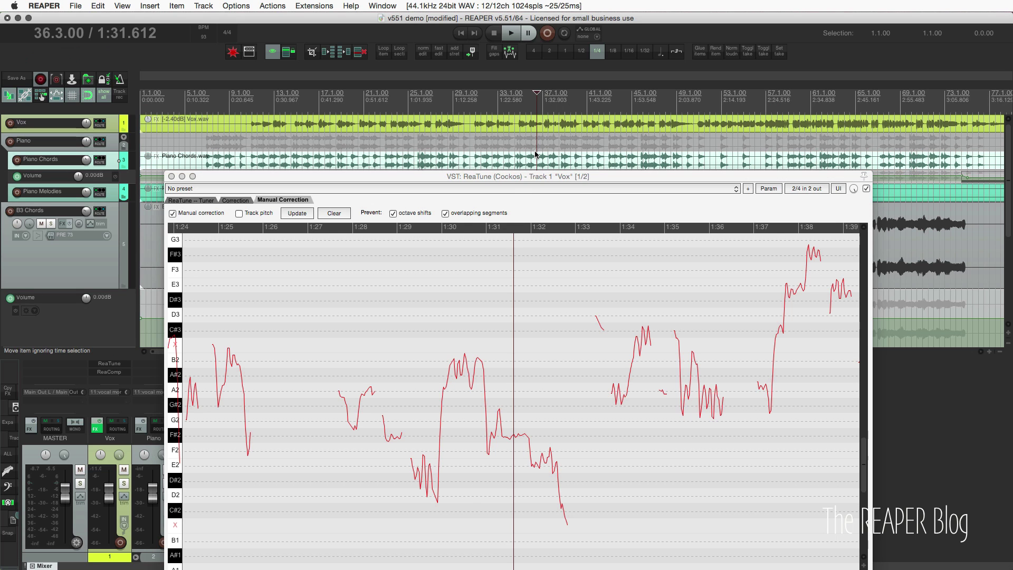
click(538, 368)
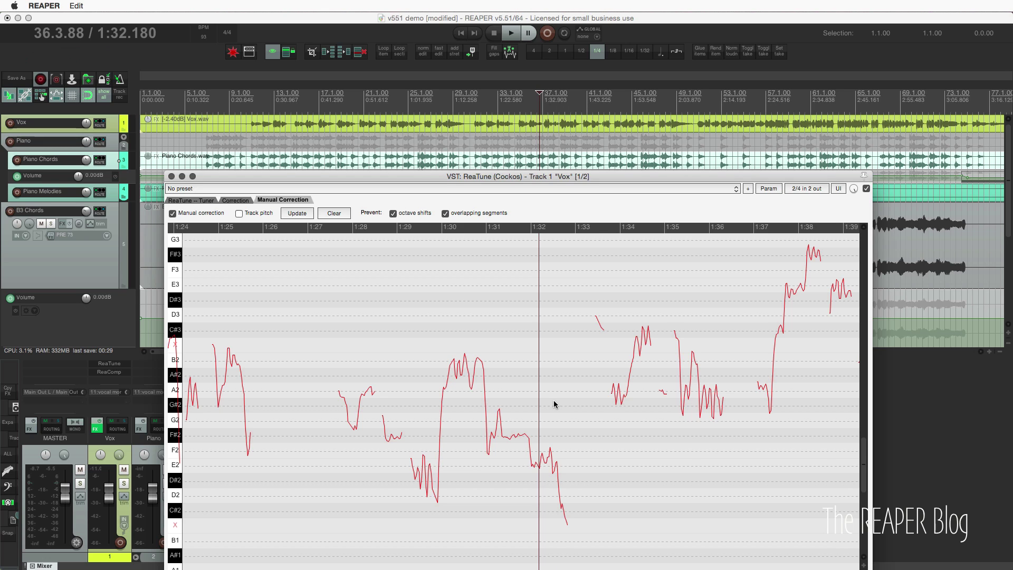
click(523, 376)
scroll(524, 376, up, 2)
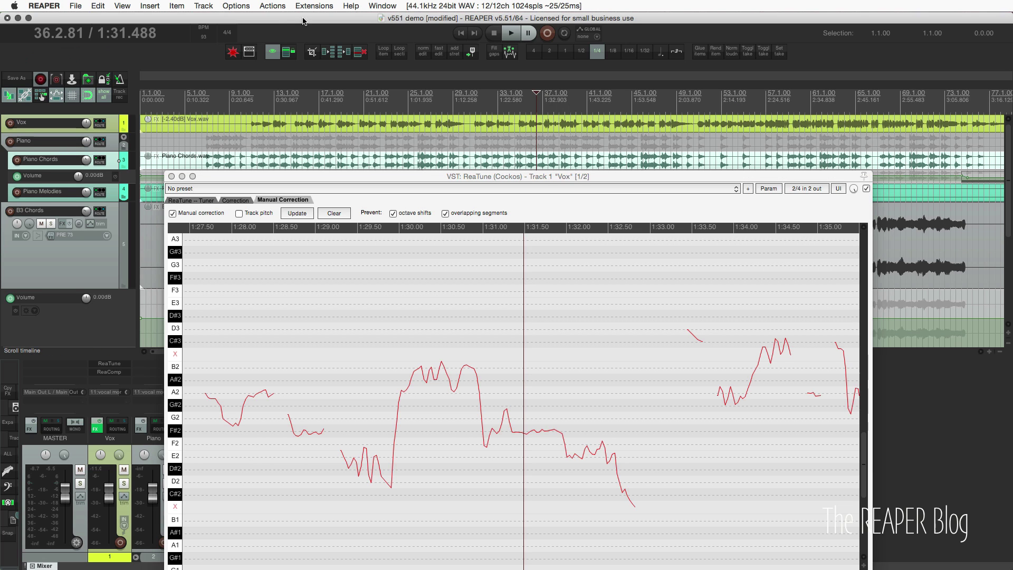
click(353, 4)
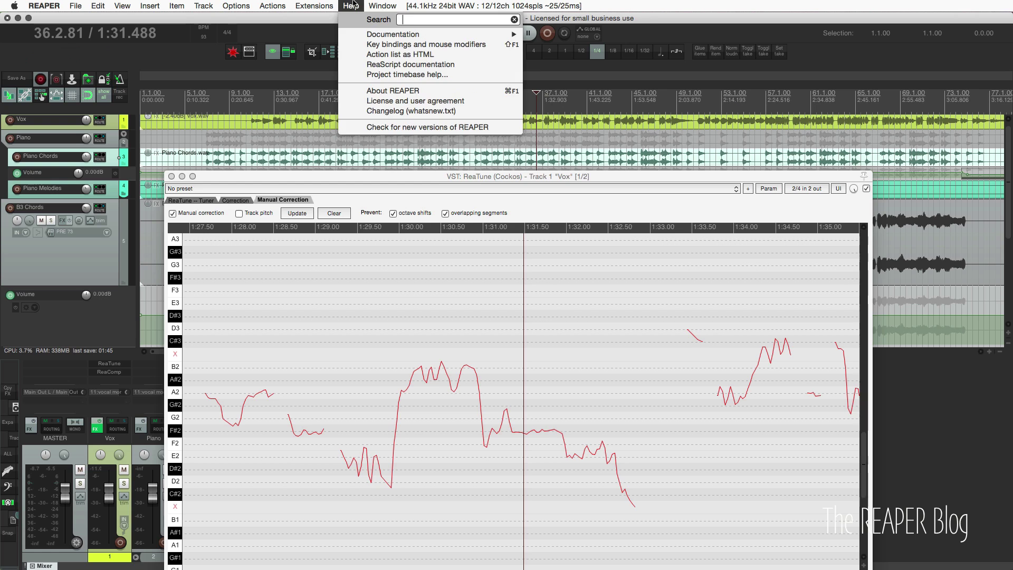
click(378, 111)
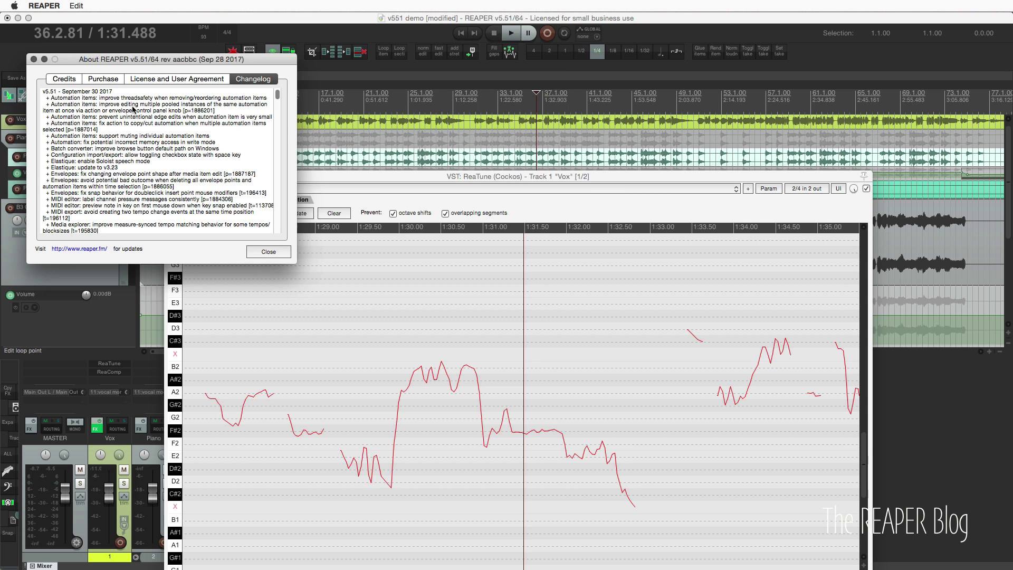
click(34, 59)
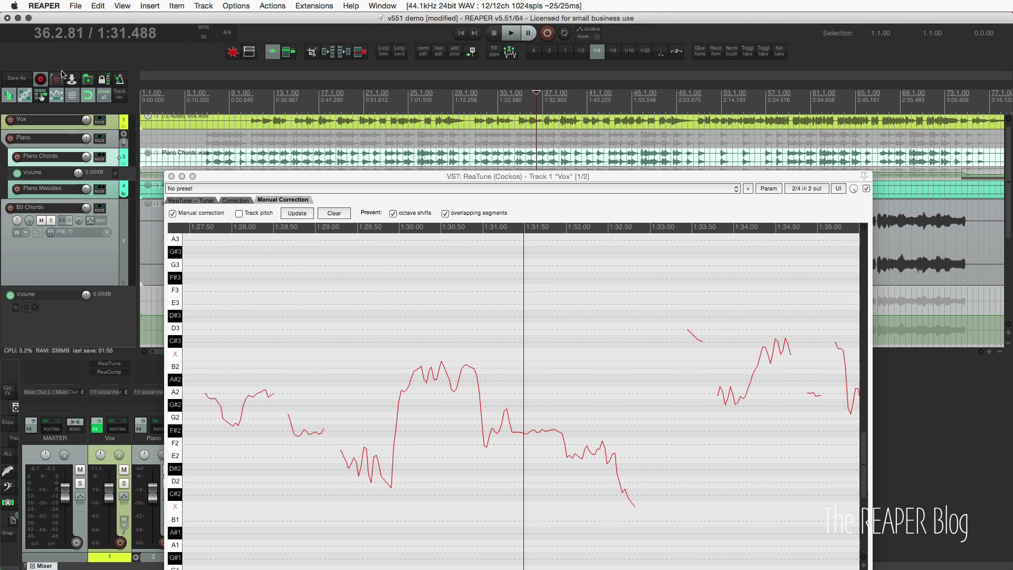